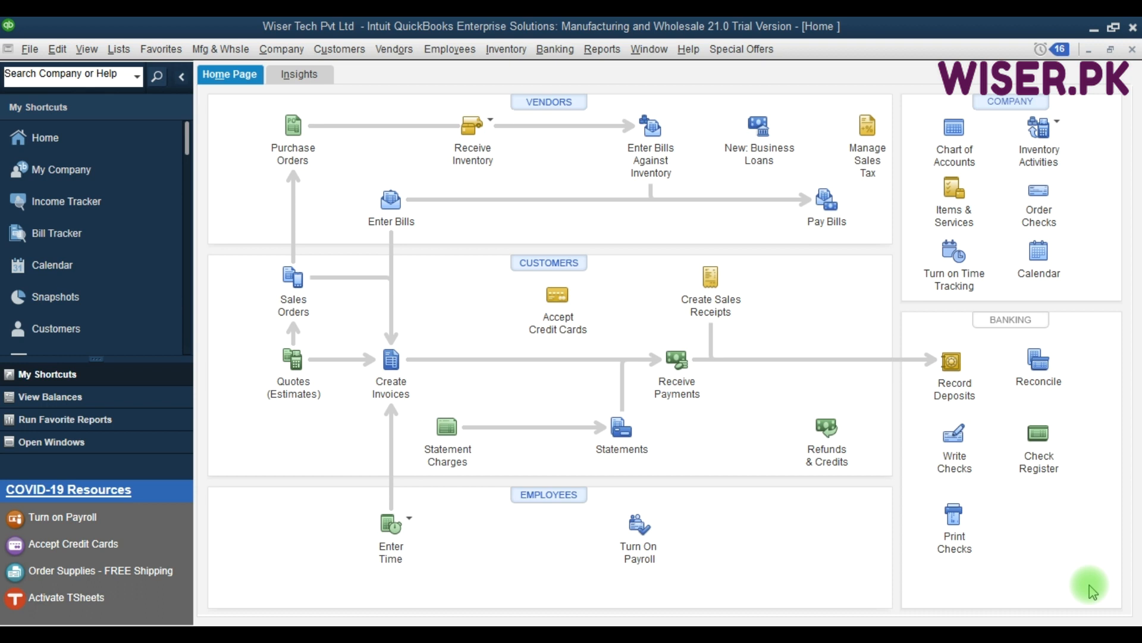
Step: Open the Damaged Goods Log form from the manufacturing and wholesale inventory activities
click(207, 52)
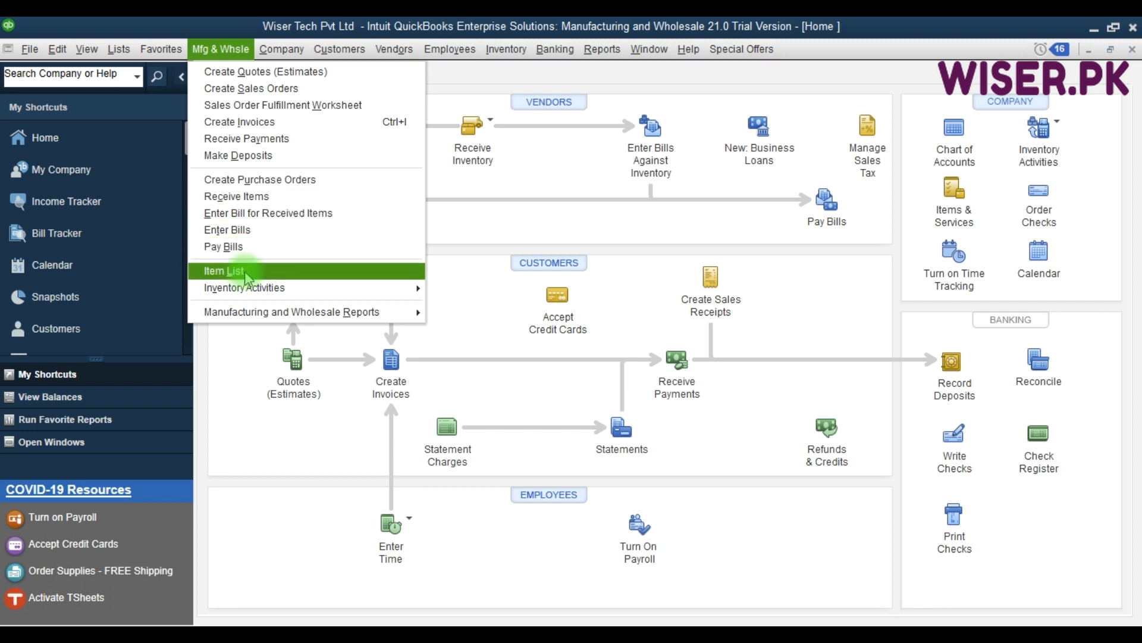
mouse_move(247, 291)
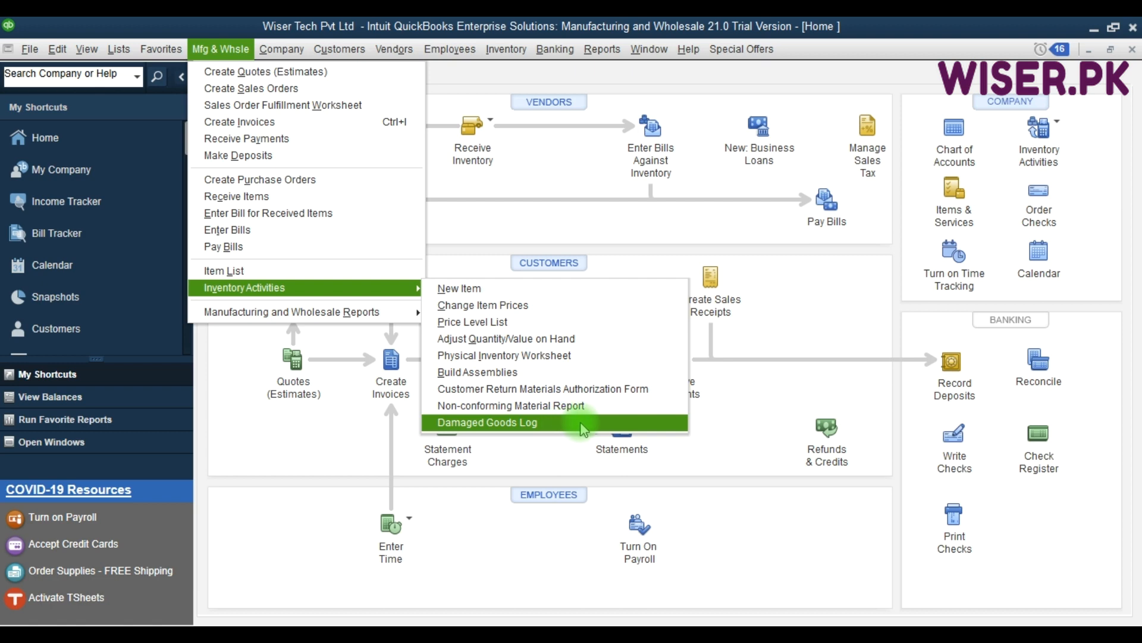
click(582, 423)
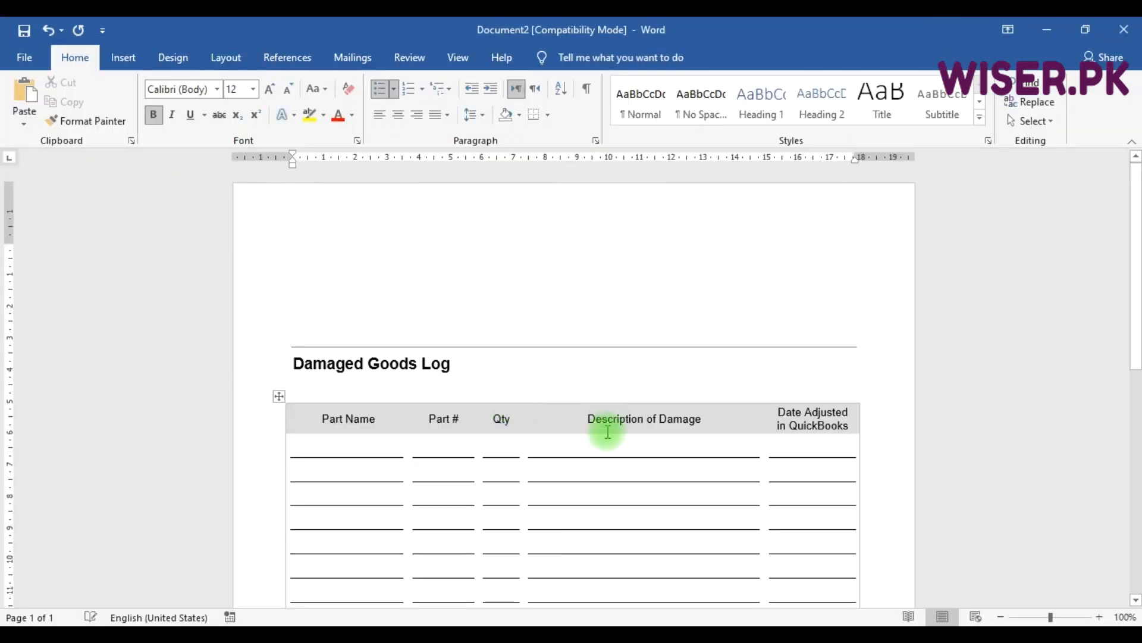
Step: Examine the columns and blank rows of the Damaged Goods Log, and minimize both open Word documents to return to QuickBooks
click(597, 449)
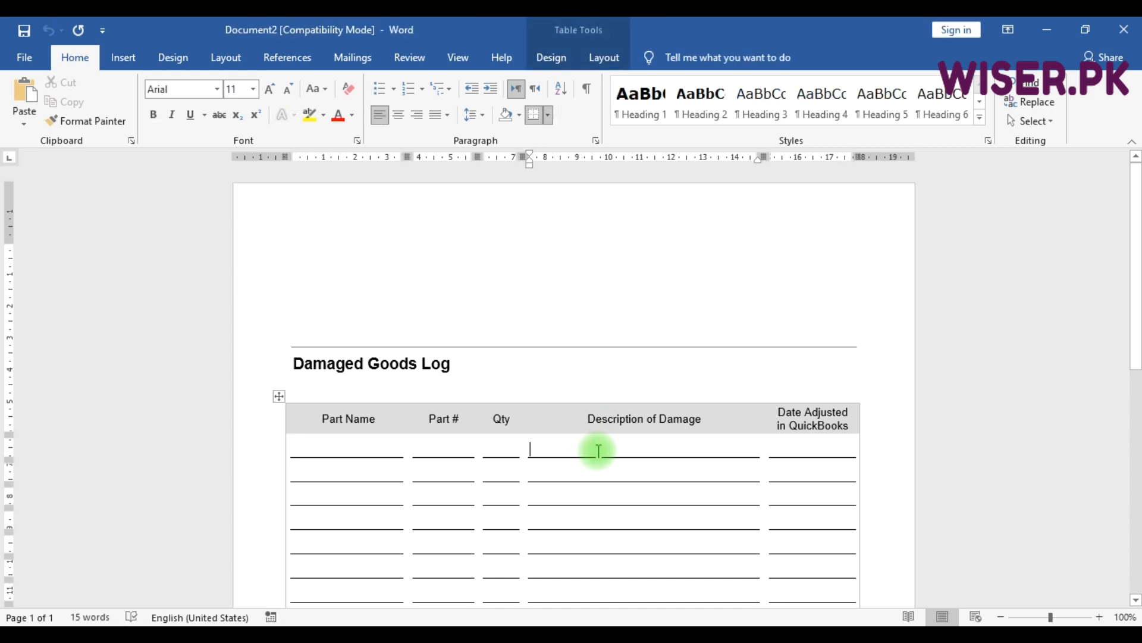
scroll(597, 450, down, 5)
scroll(597, 450, up, 5)
scroll(597, 450, down, 3)
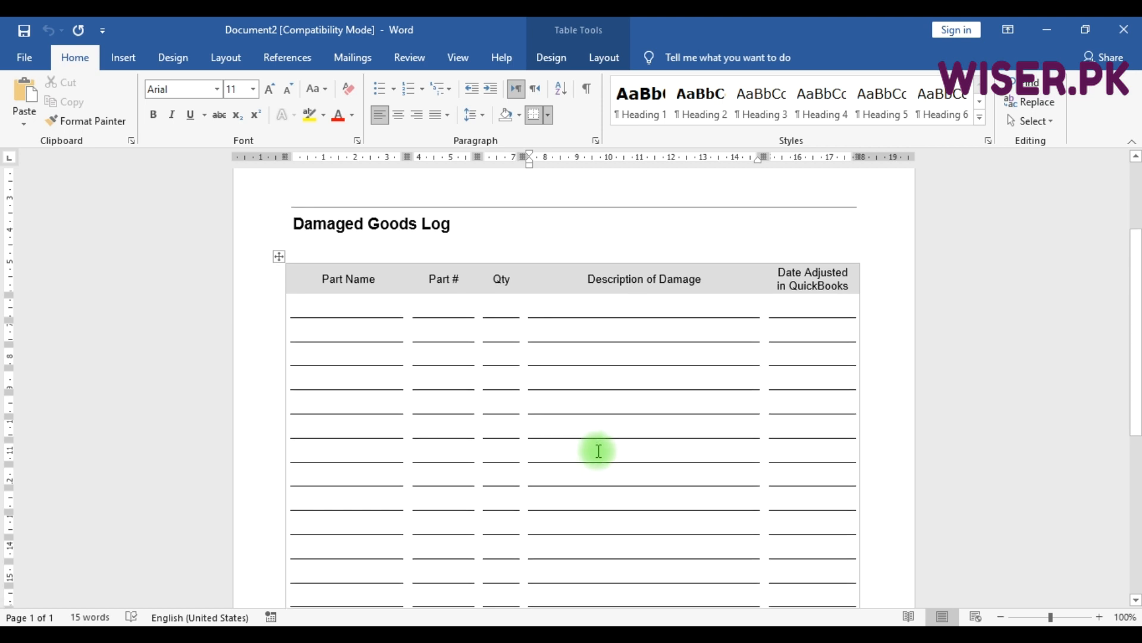
scroll(599, 451, down, 1)
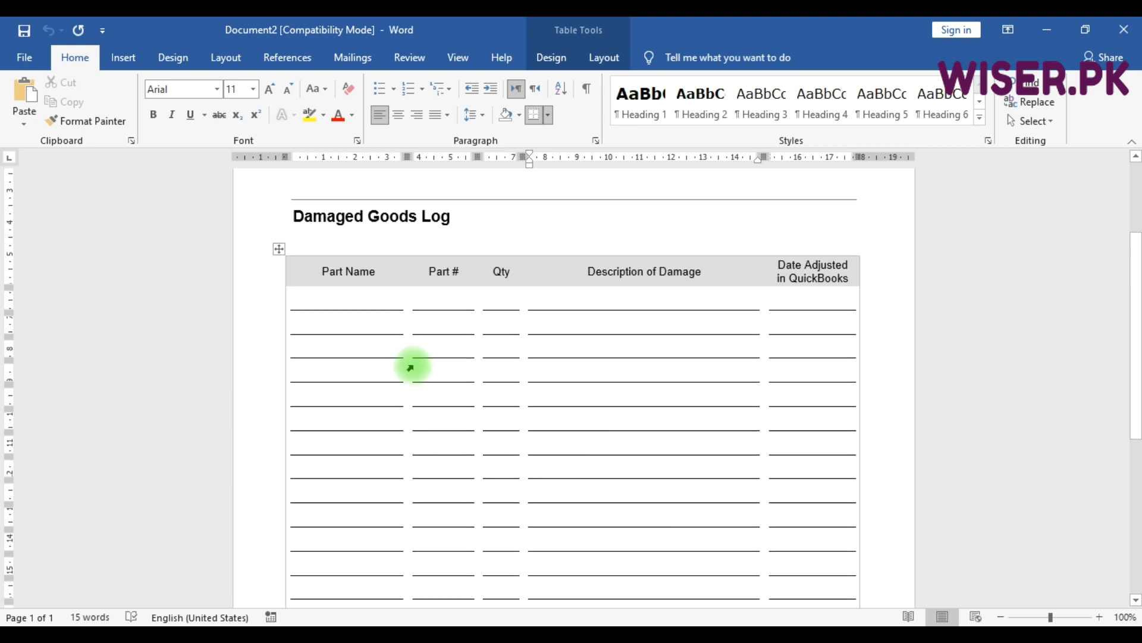
click(359, 324)
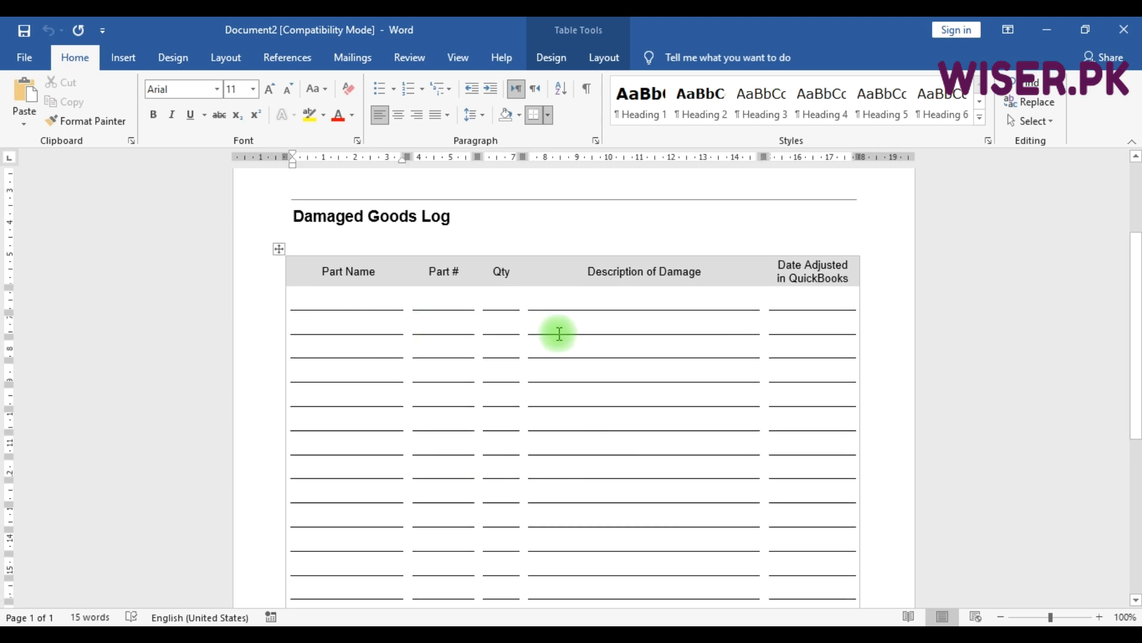
scroll(629, 385, down, 1)
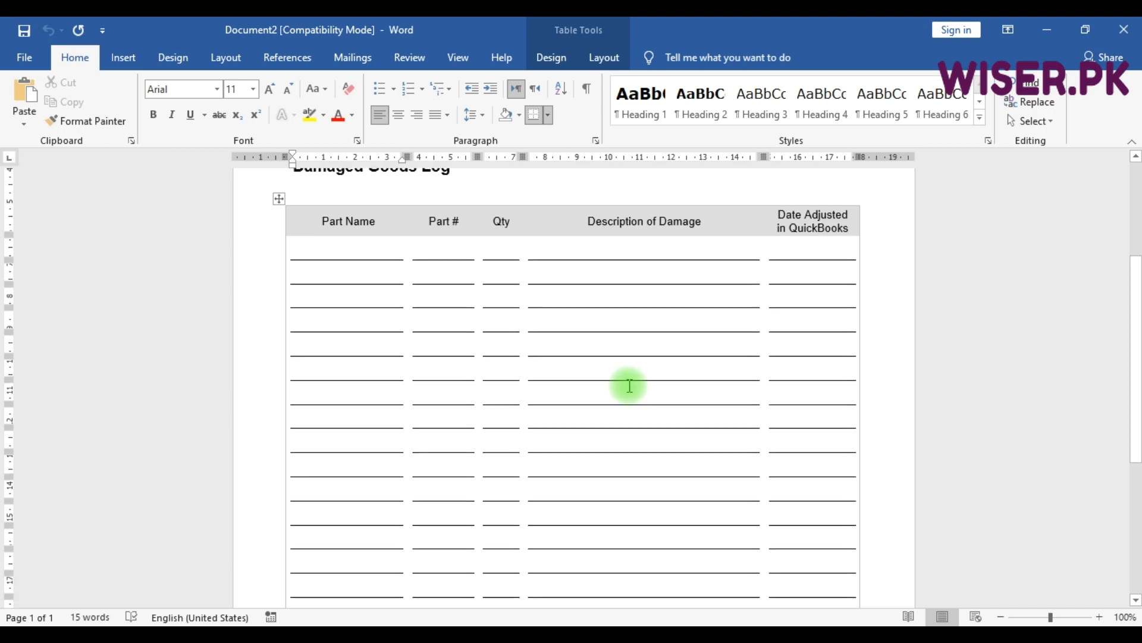
scroll(630, 386, up, 1)
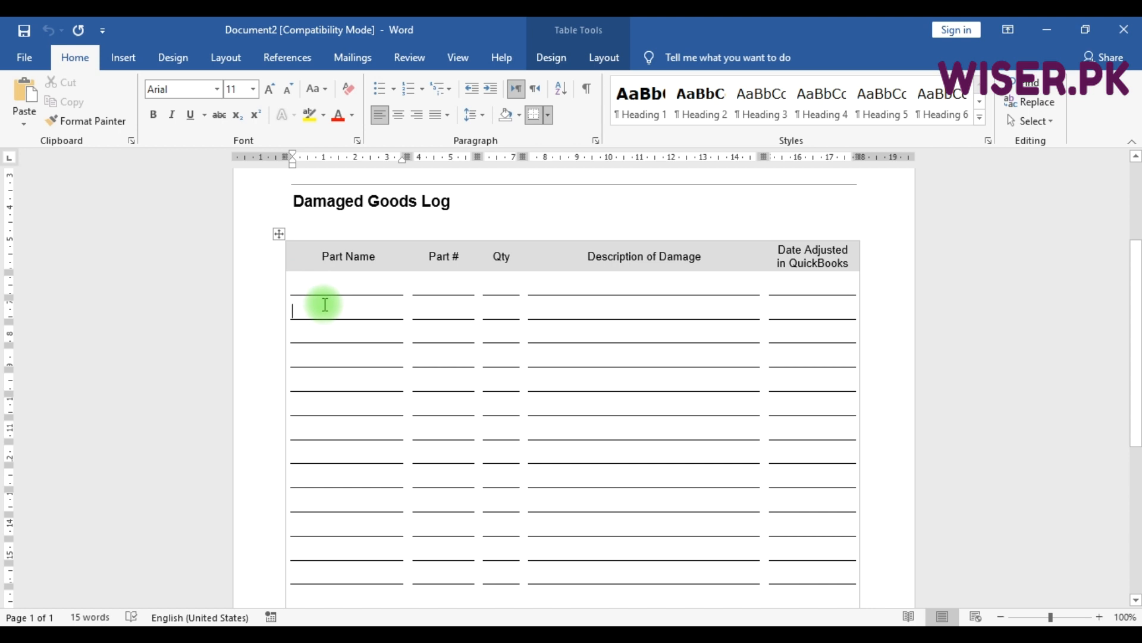
click(573, 310)
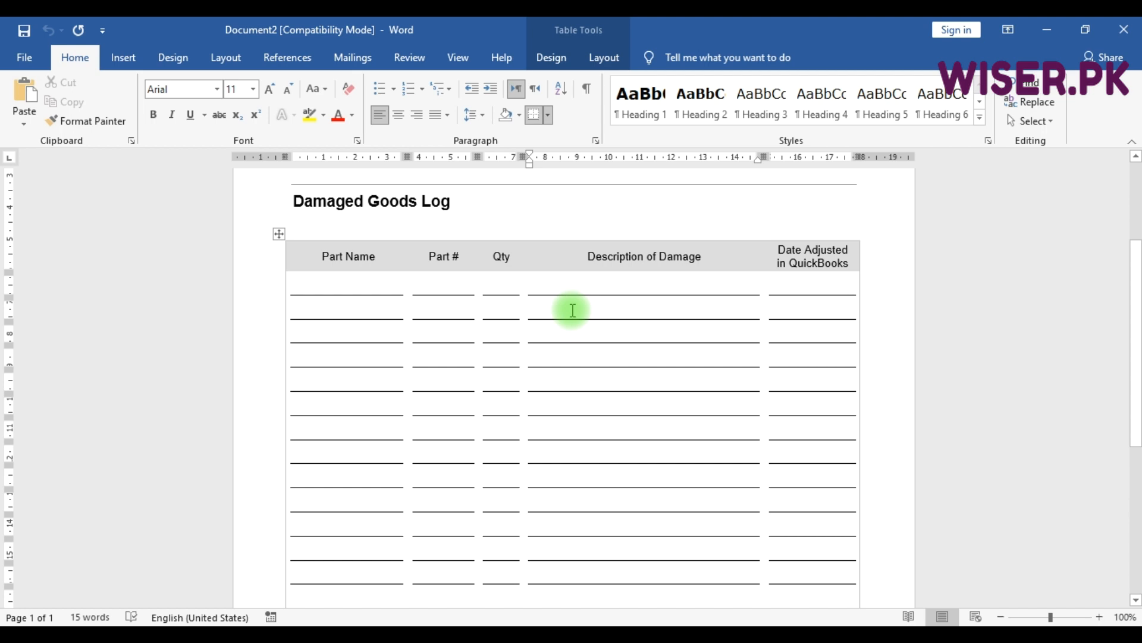
click(809, 290)
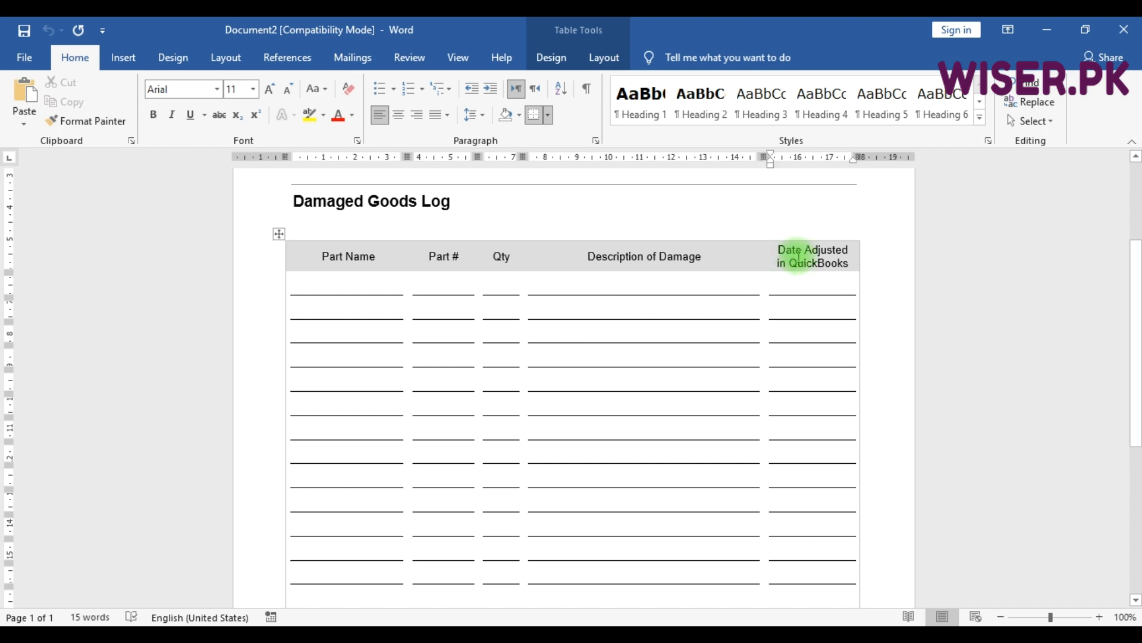
click(779, 387)
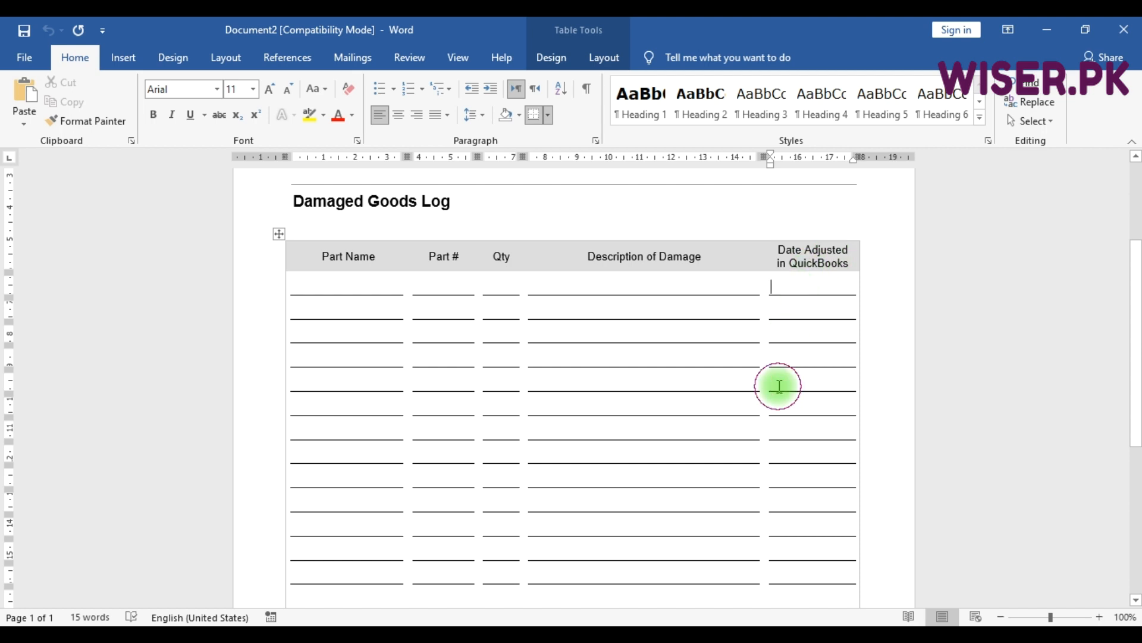
scroll(666, 430, down, 5)
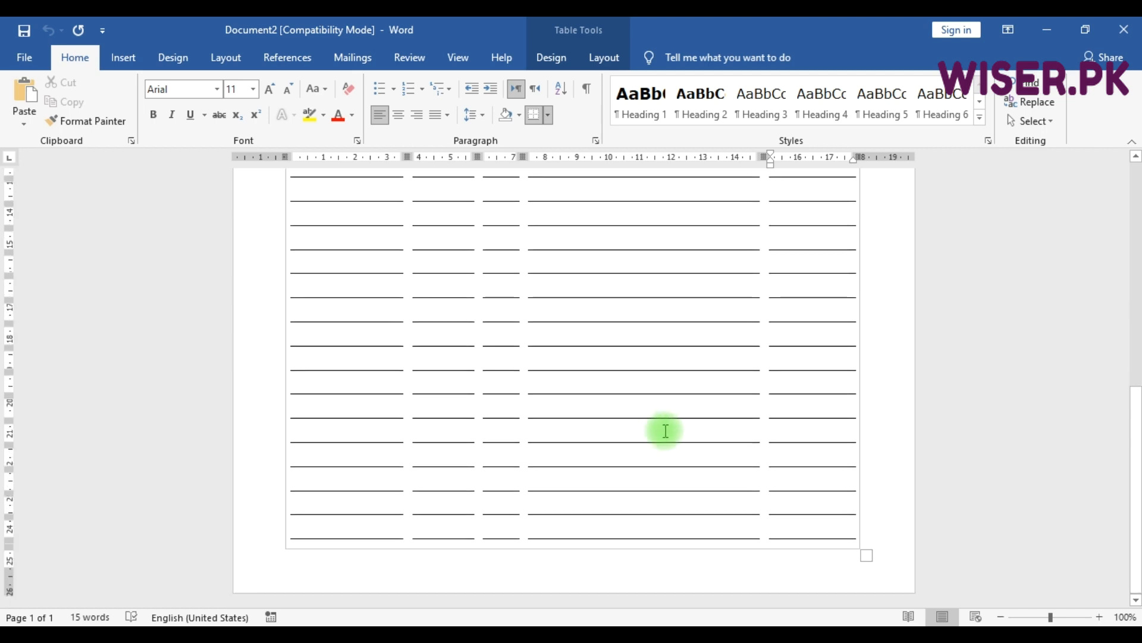
click(1046, 29)
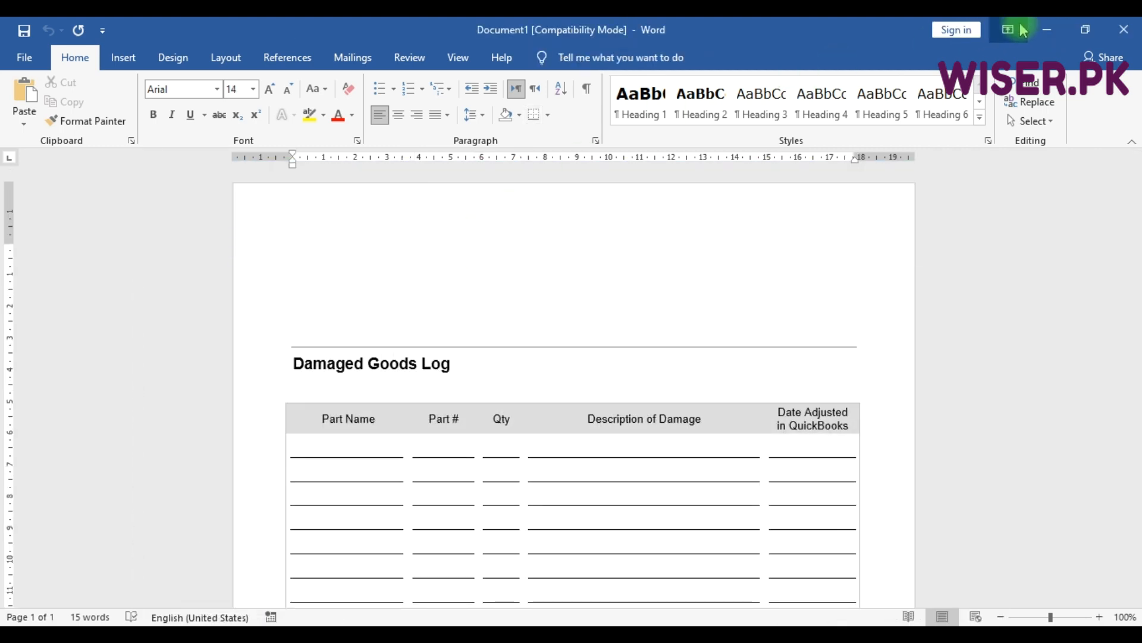
click(1046, 30)
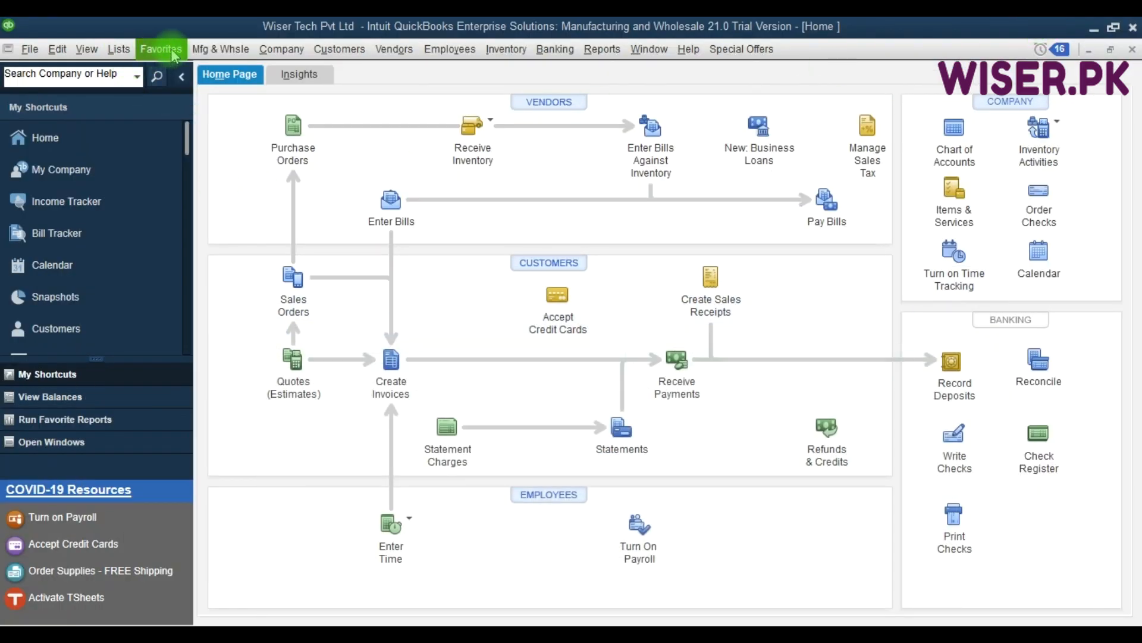
Step: Start an Adjust Quantity/Value on Hand entry and choose RAM DDR4 8GB as the item on the first line
click(214, 50)
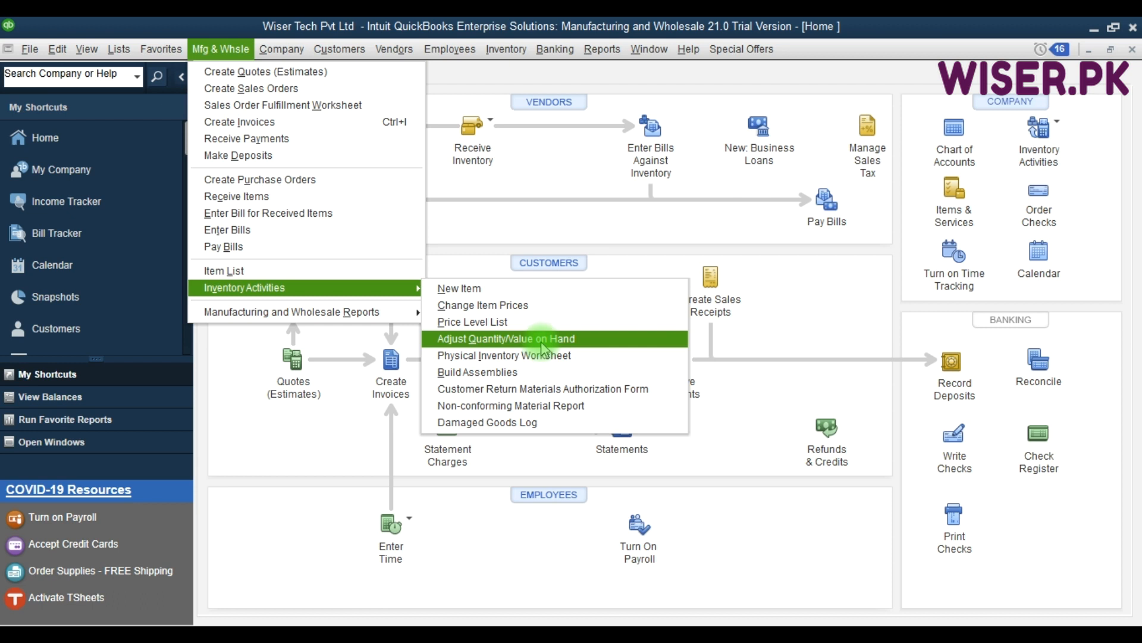
click(518, 339)
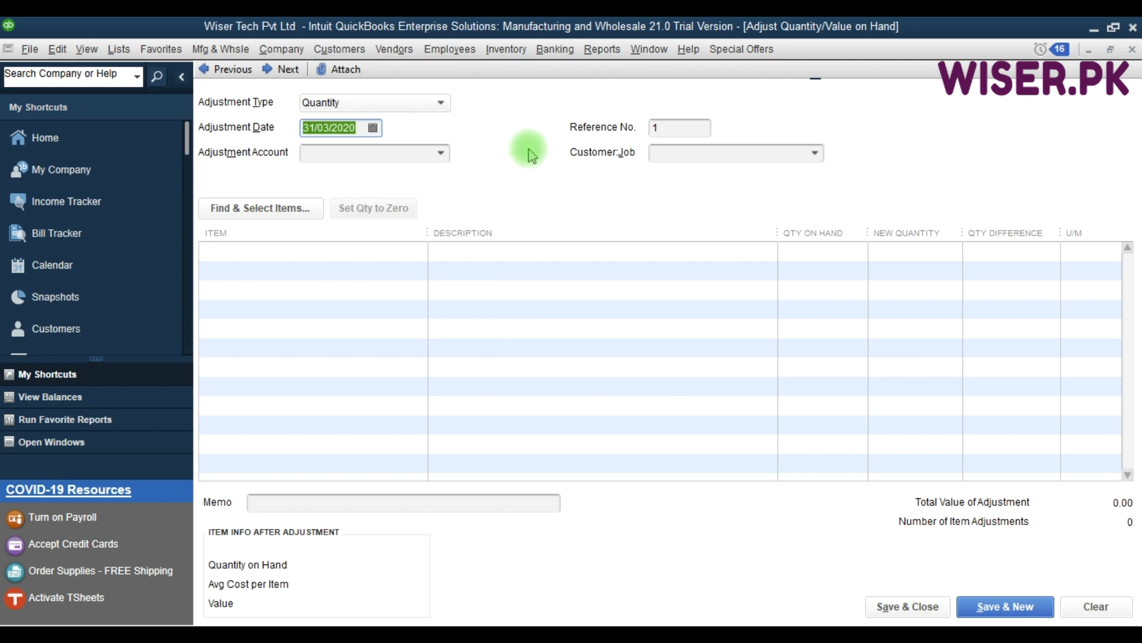
key(F9)
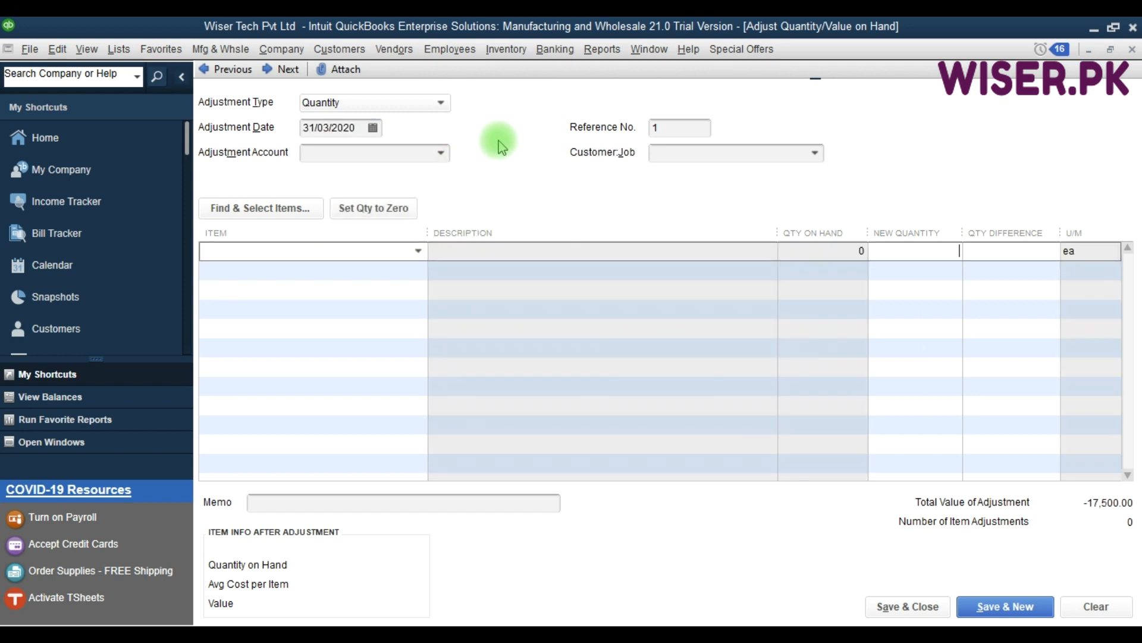
click(262, 251)
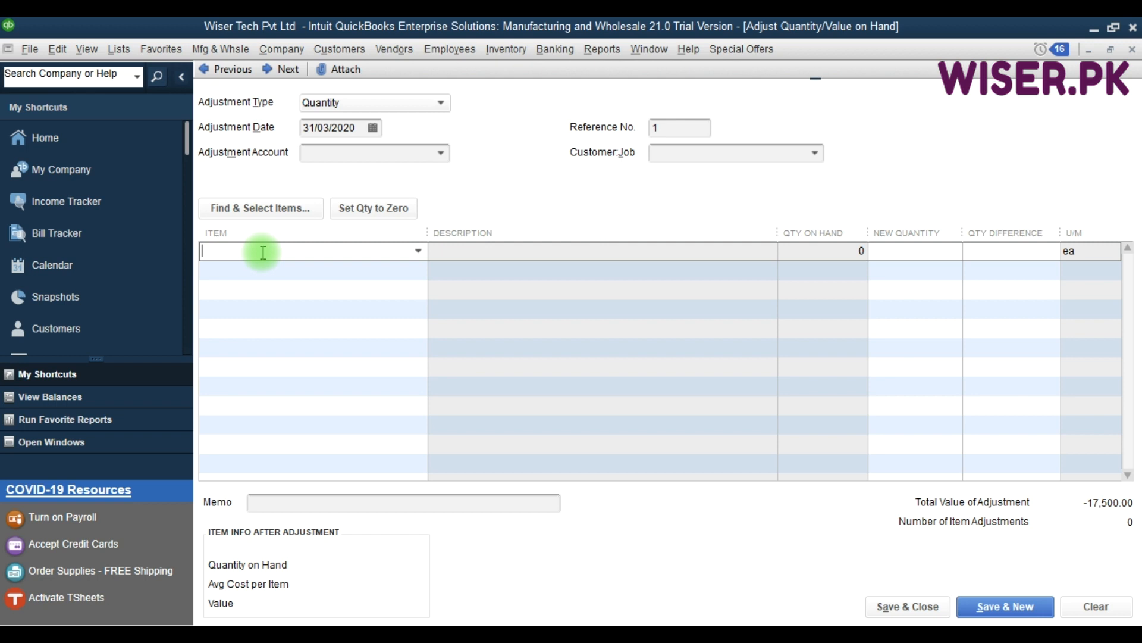
text(RAM)
key(Down)
key(Down)
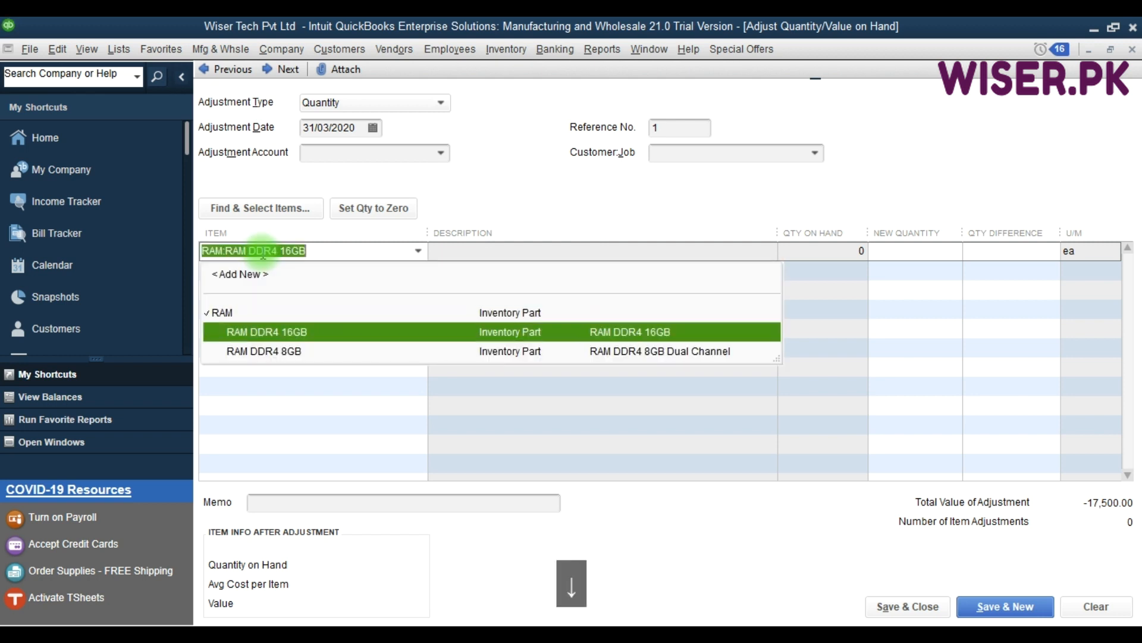
key(Tab)
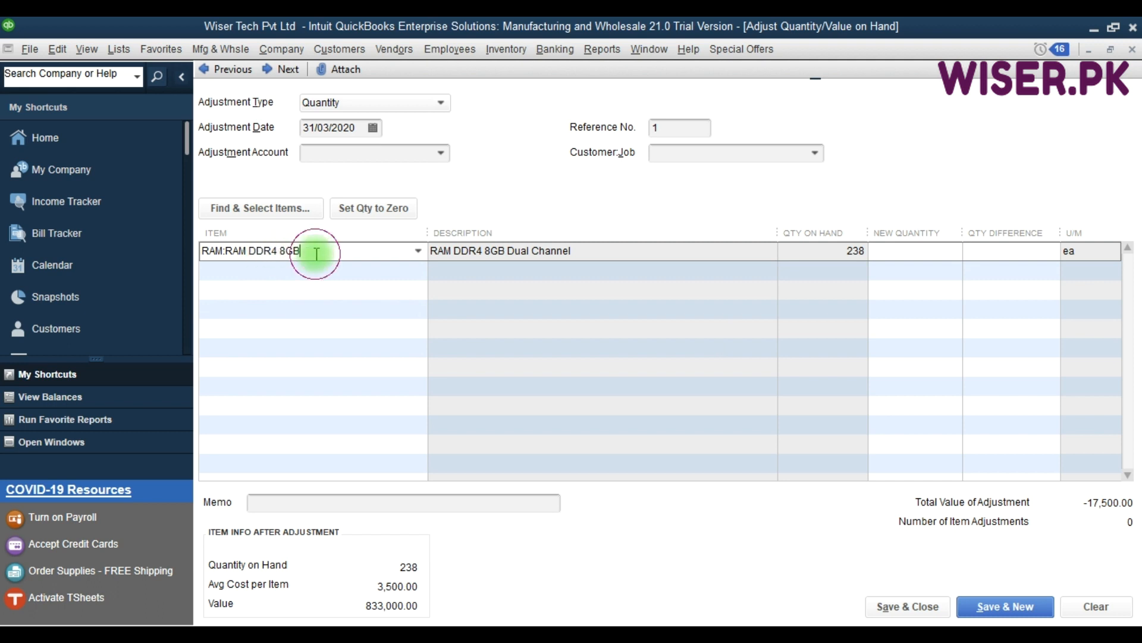
click(349, 129)
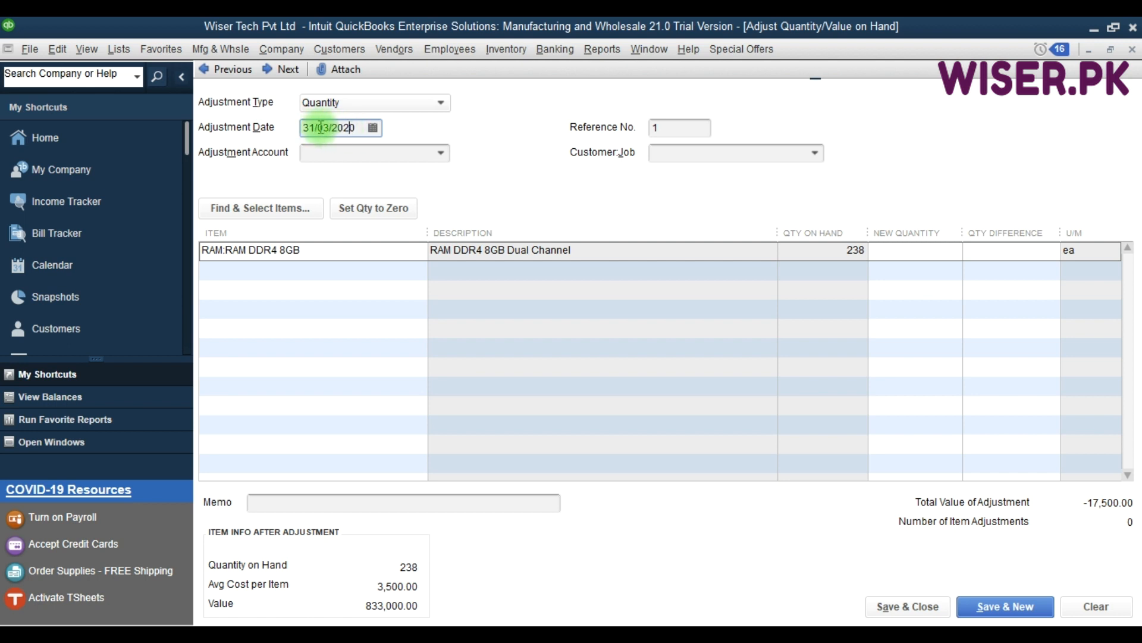
click(331, 129)
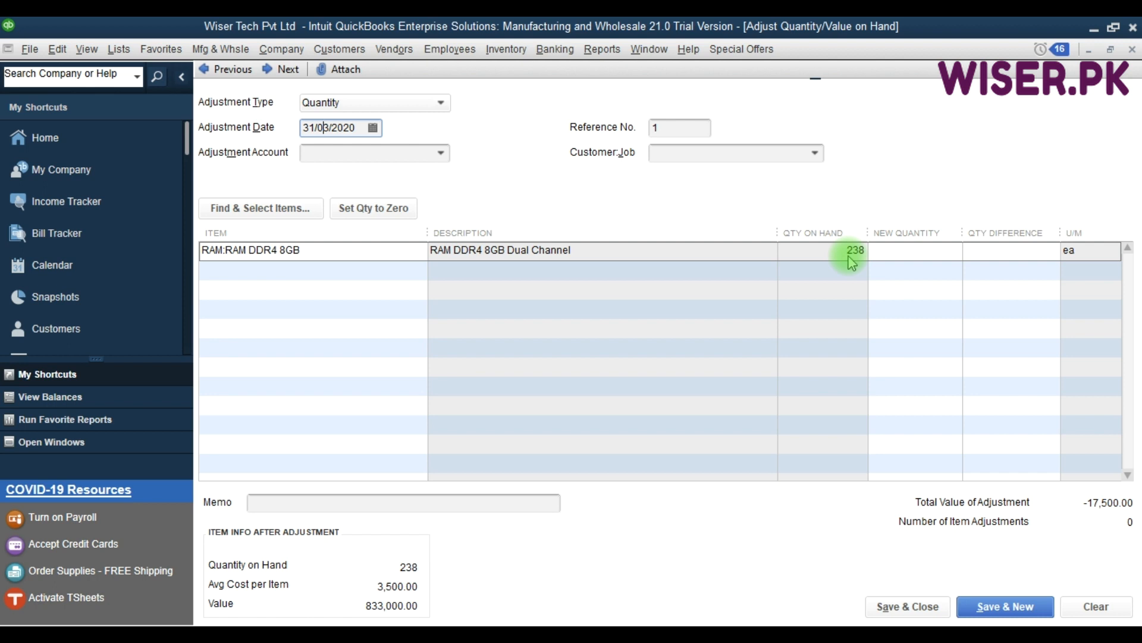
Step: Set the quantity difference for RAM DDR4 8GB to -5
click(923, 256)
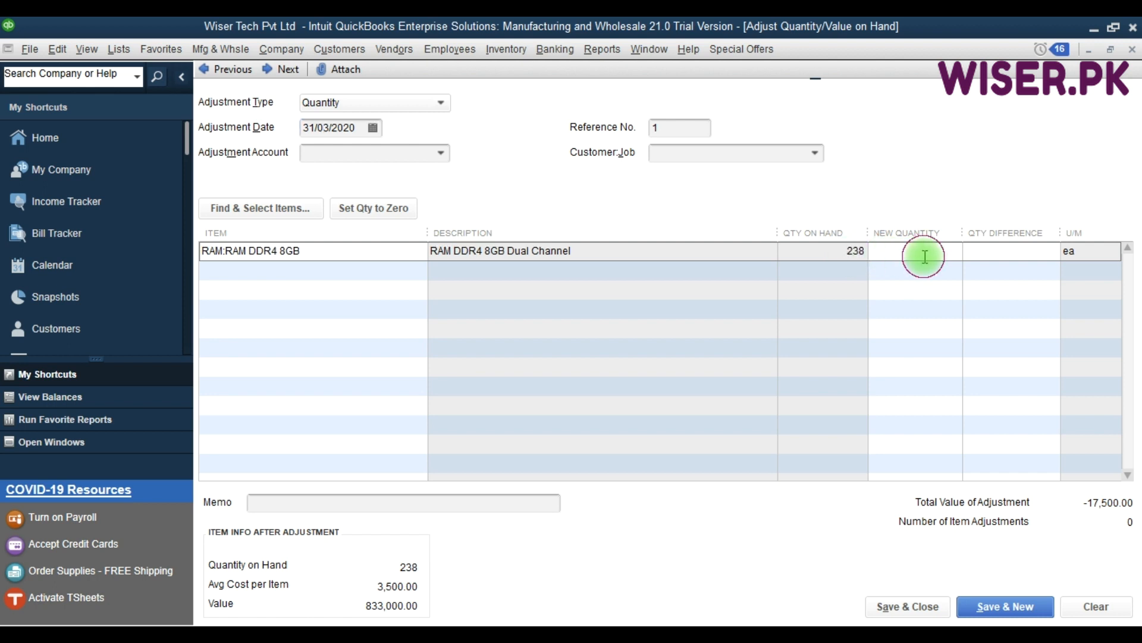
click(985, 257)
text(-5)
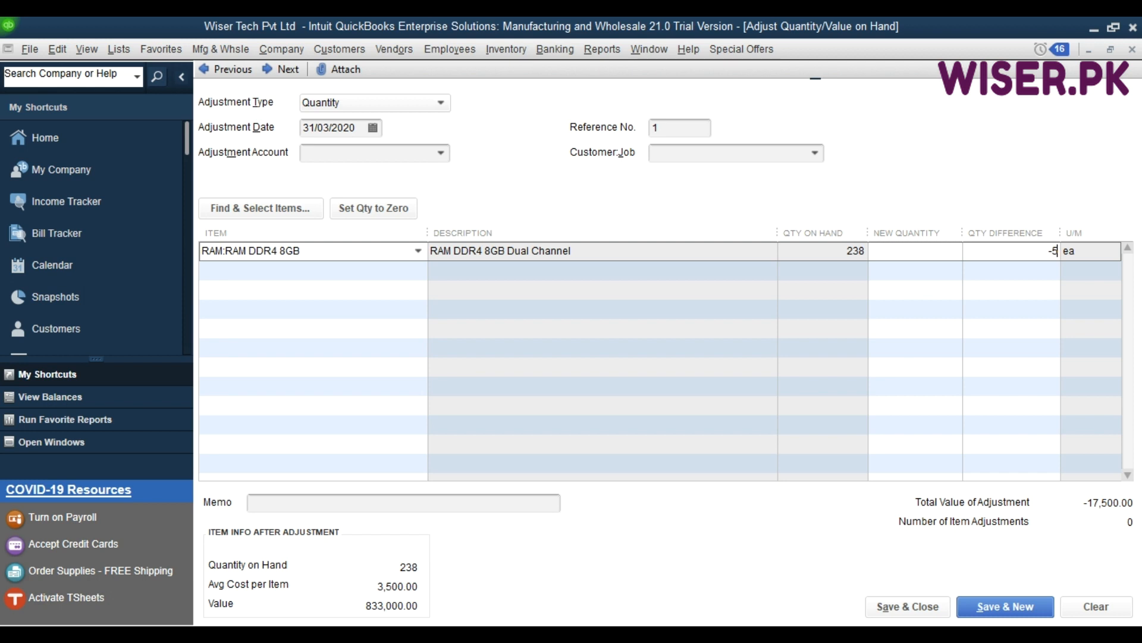
key(Tab)
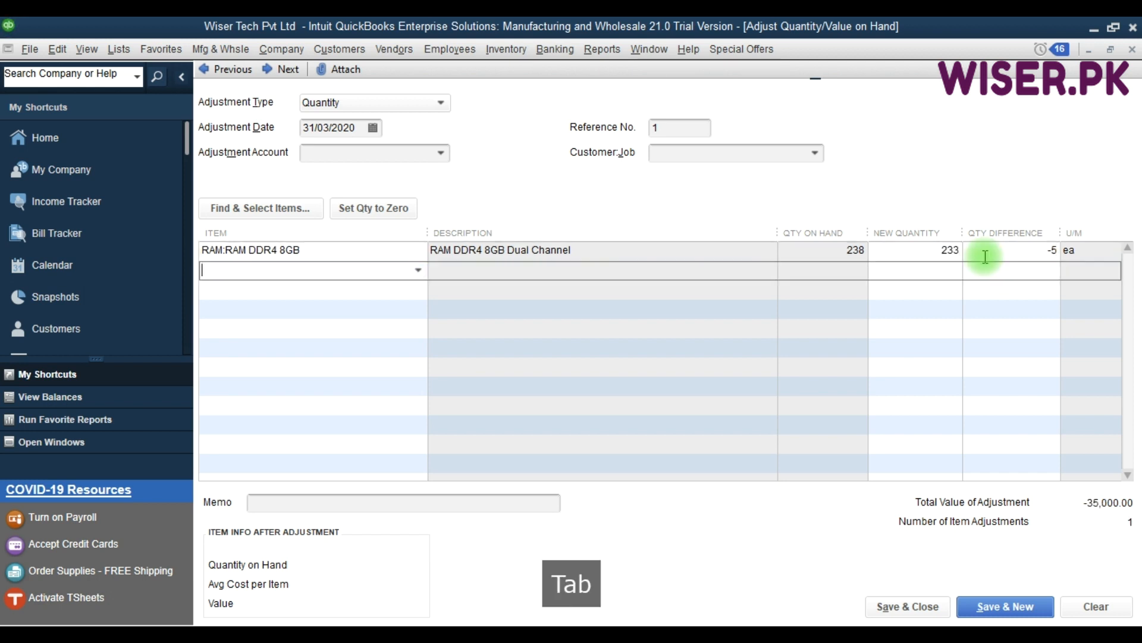
click(935, 255)
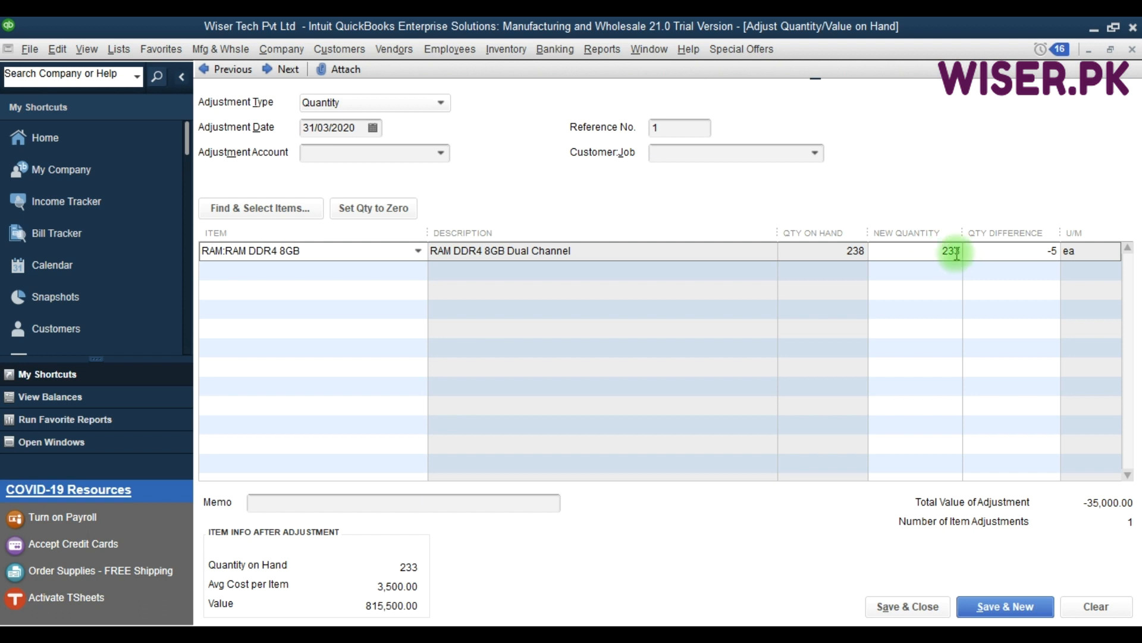
click(955, 253)
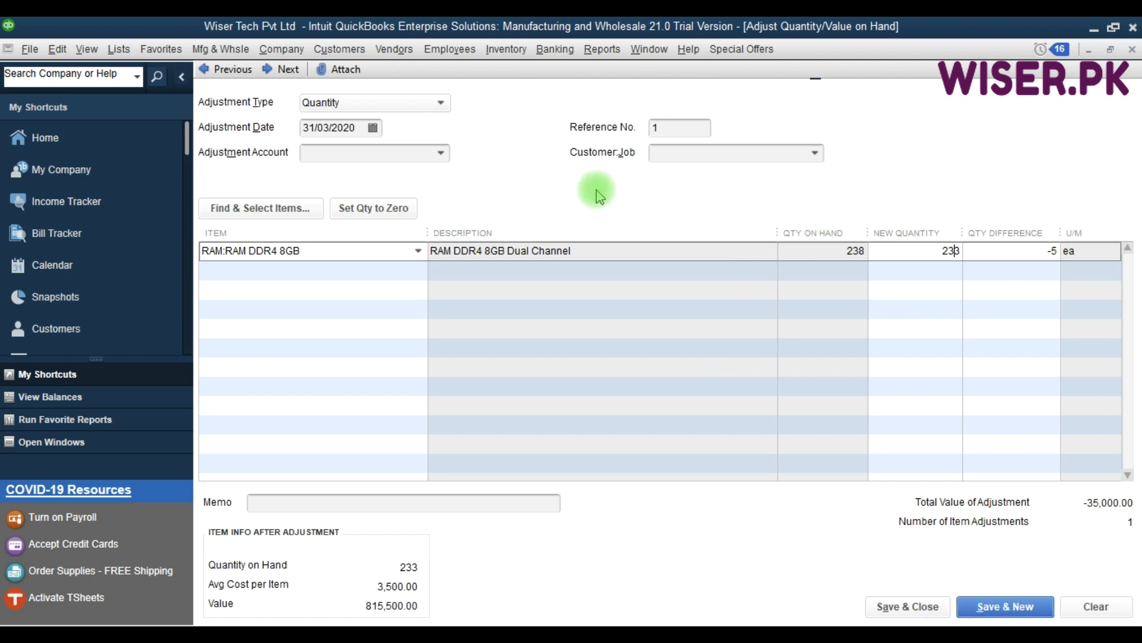
Step: Look through the adjustment account choices and close the quantity adjustment without recording it
click(441, 153)
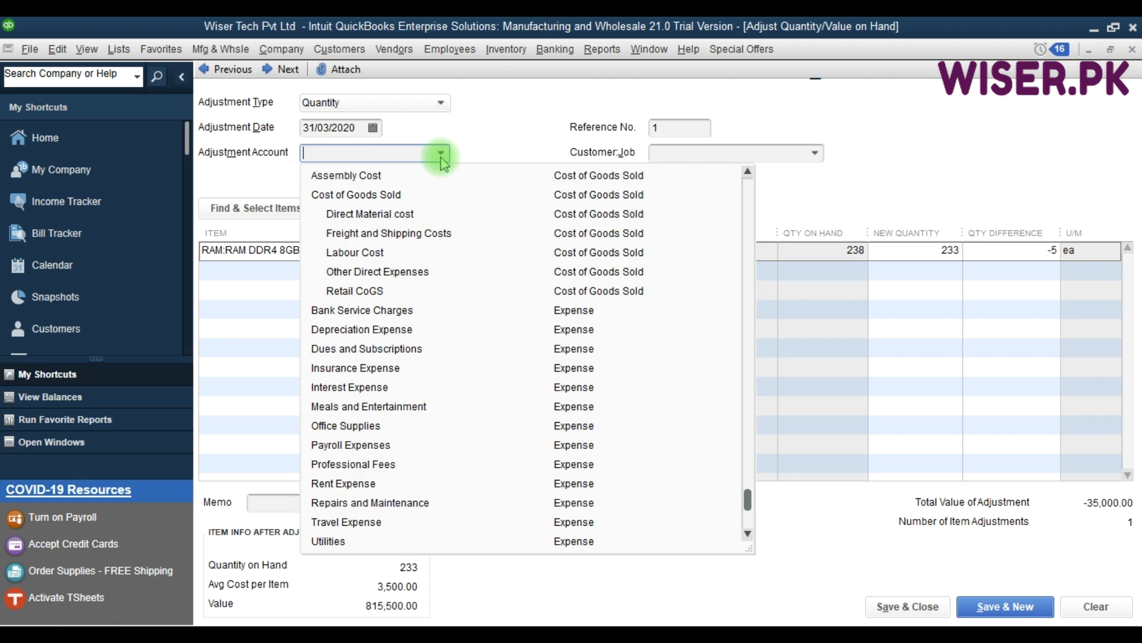
click(446, 158)
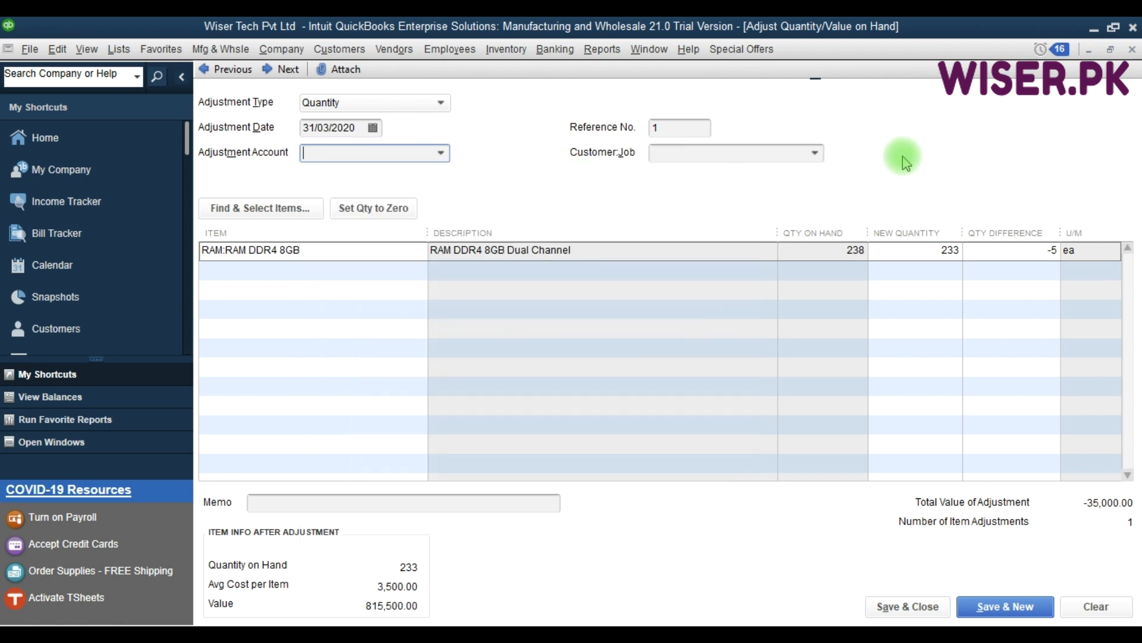
key(Escape)
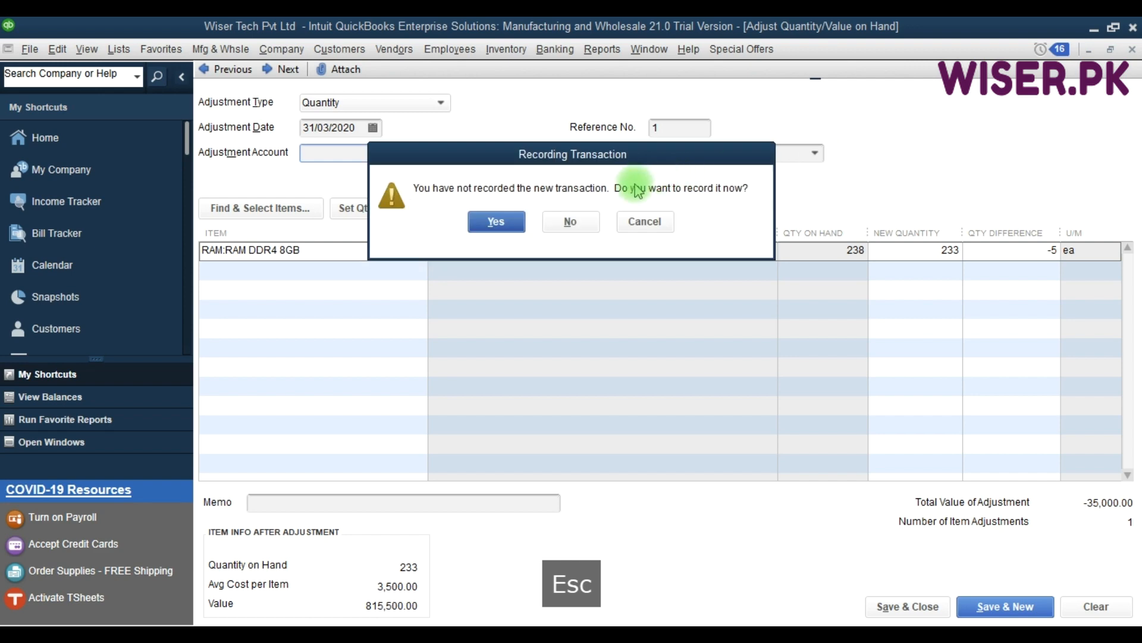
click(571, 222)
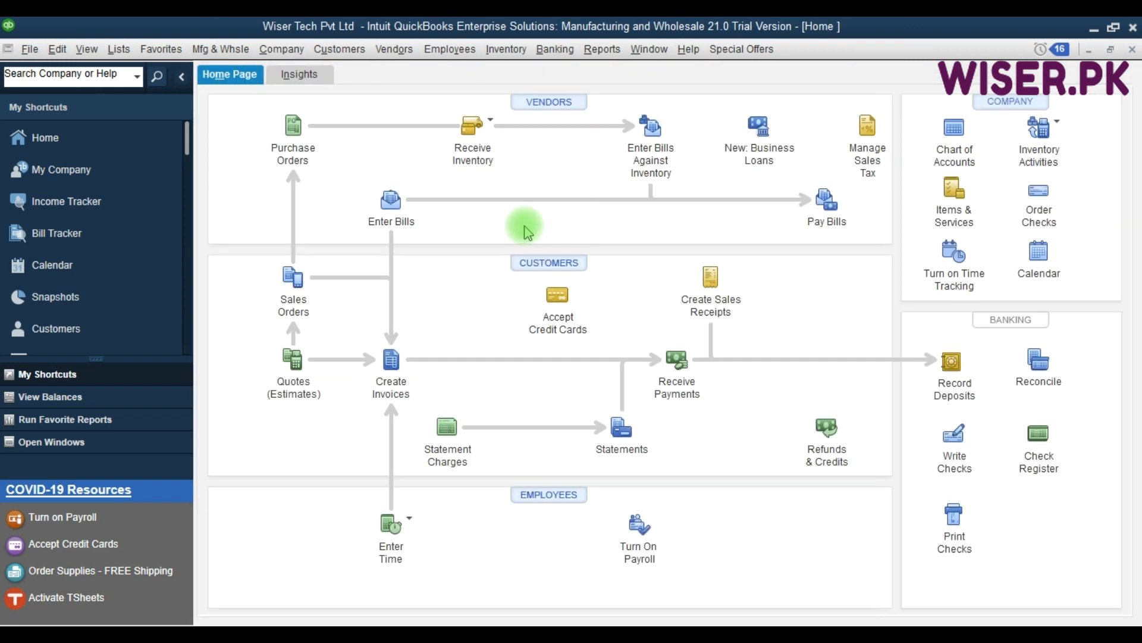
key(F9)
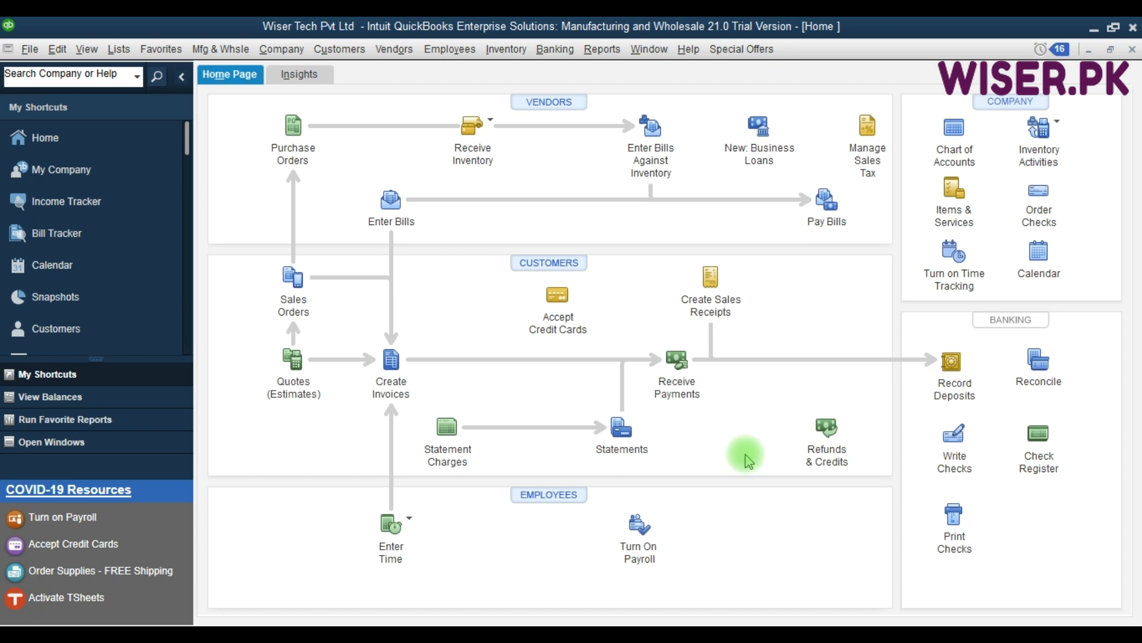
key(F9)
key(F9)
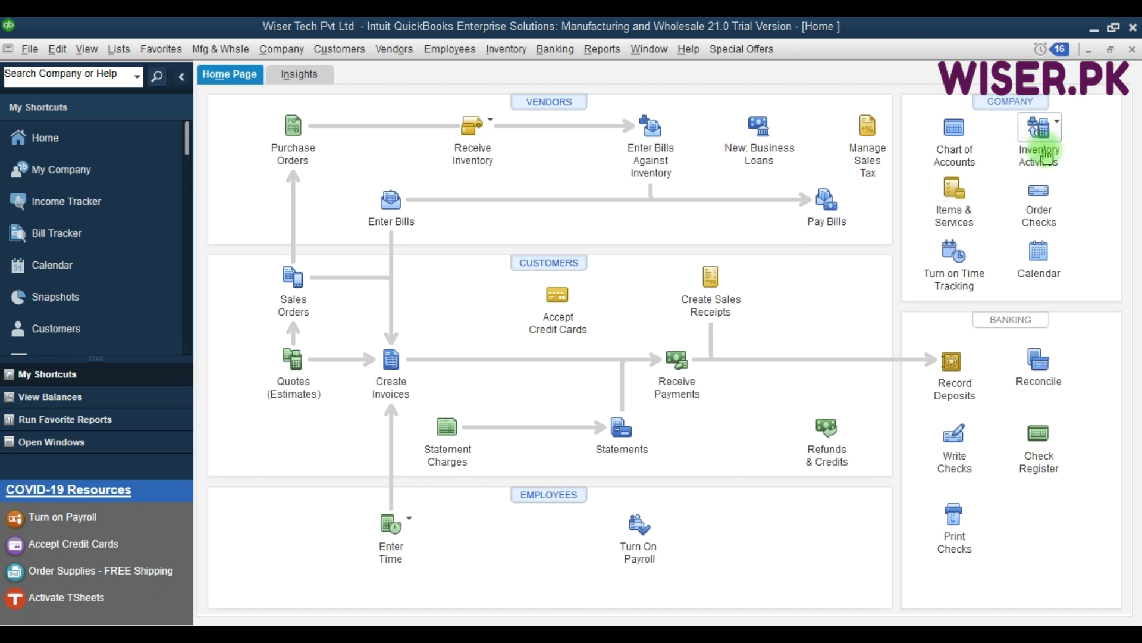
Step: Start a Build Assemblies entry and choose Core i7 9th Gen 16GB 1TB as the assembly item
click(1042, 127)
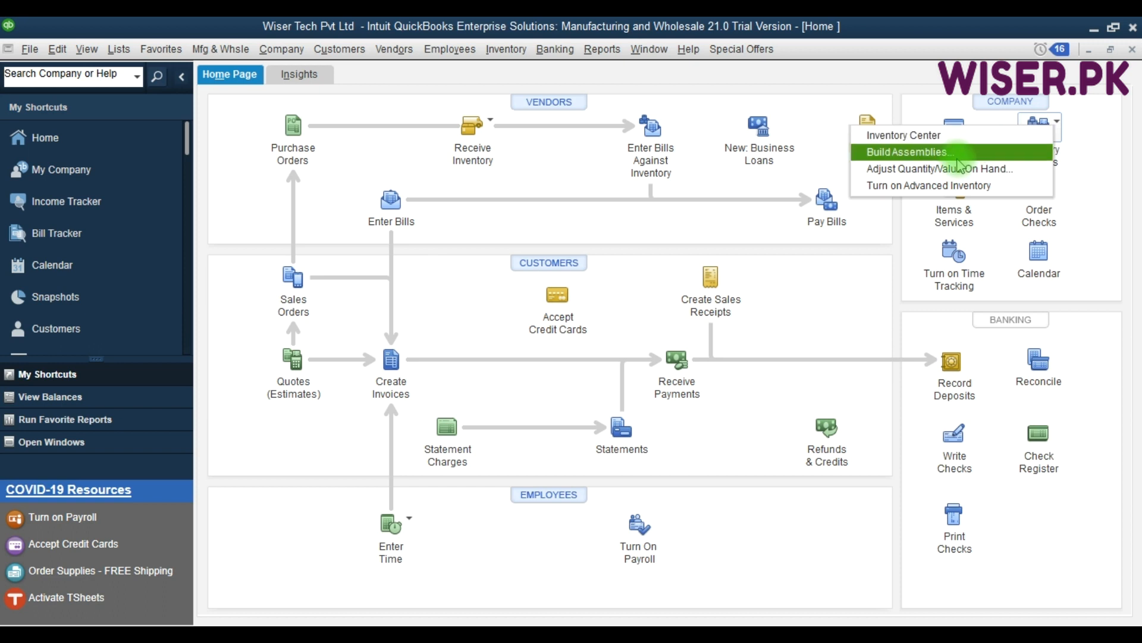
click(943, 153)
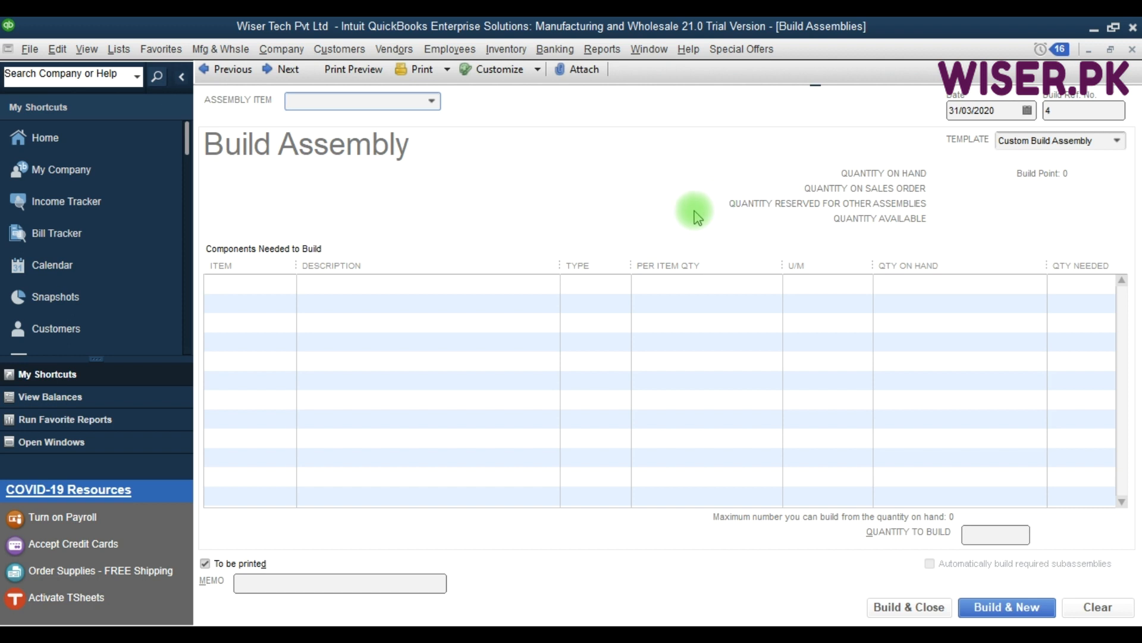
click(432, 102)
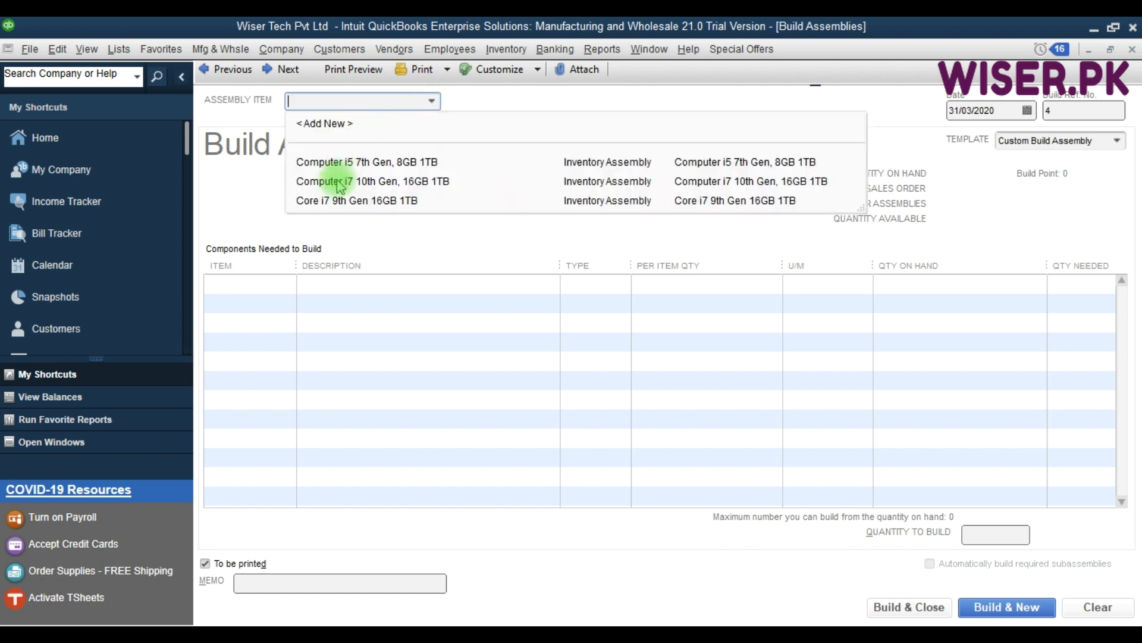
click(335, 200)
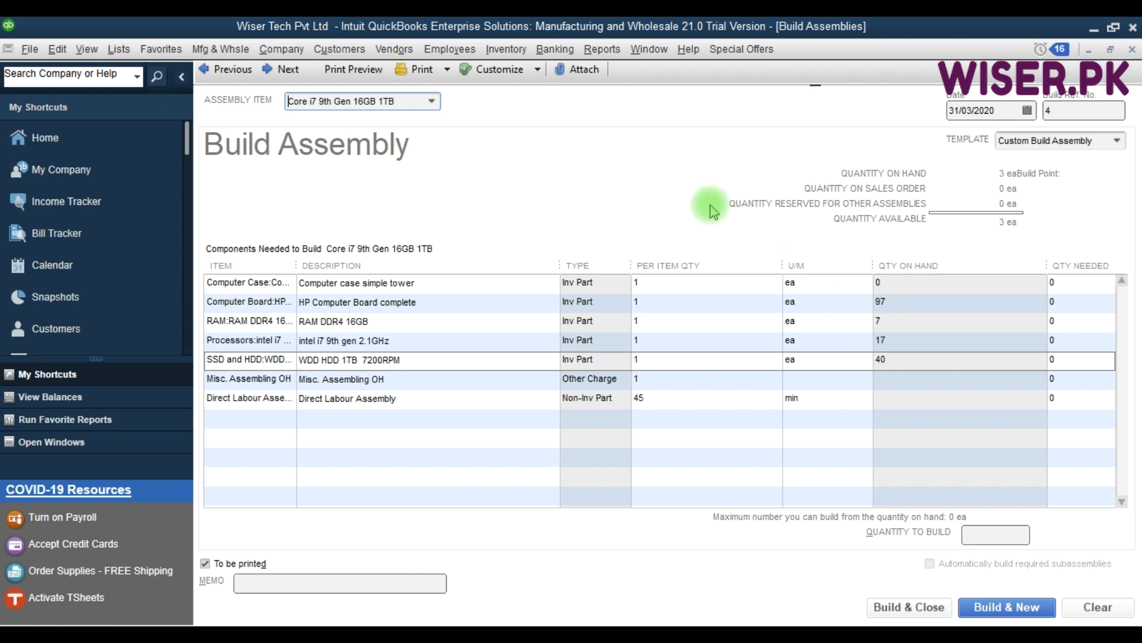
Step: Set the quantity to build to 100, show the shortage report for this build, and close the report
click(991, 534)
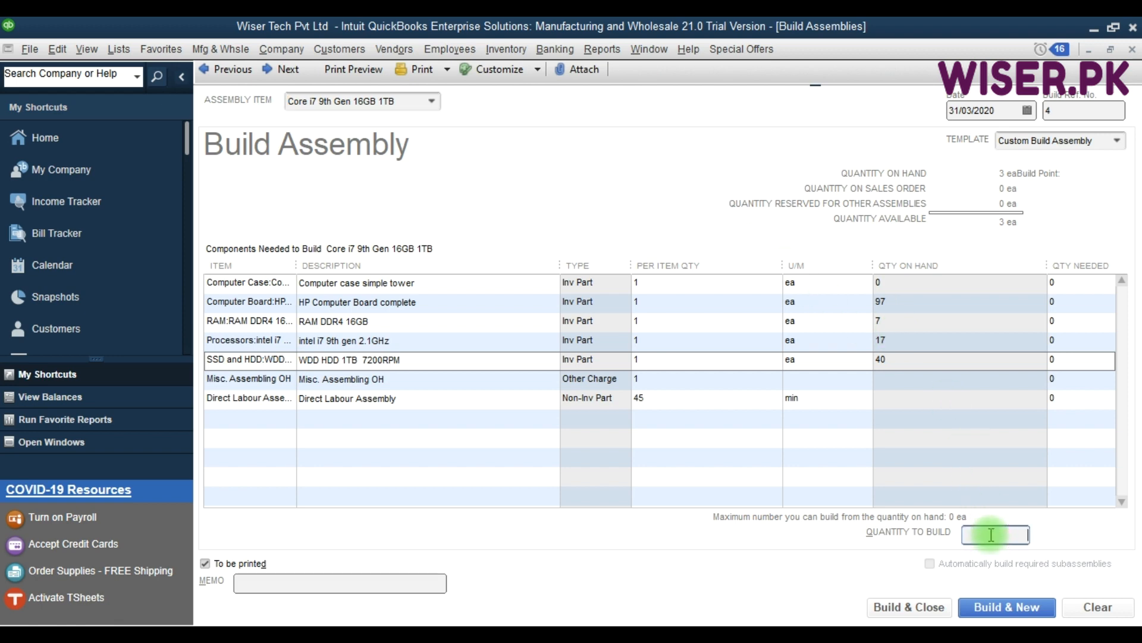
text(100)
key(Tab)
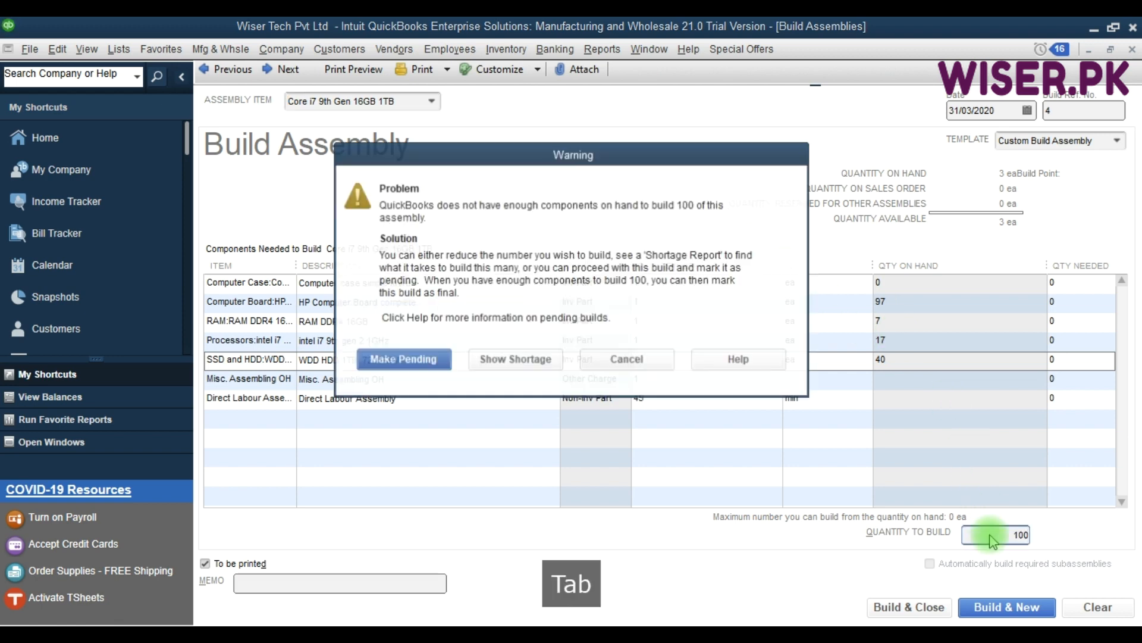
click(505, 363)
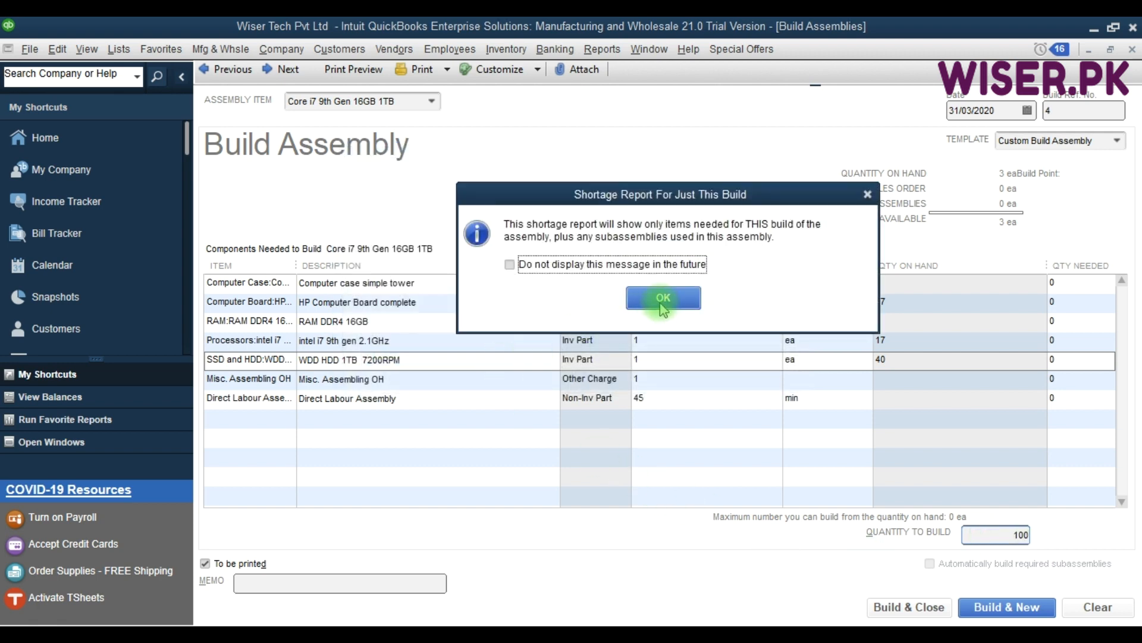
click(664, 296)
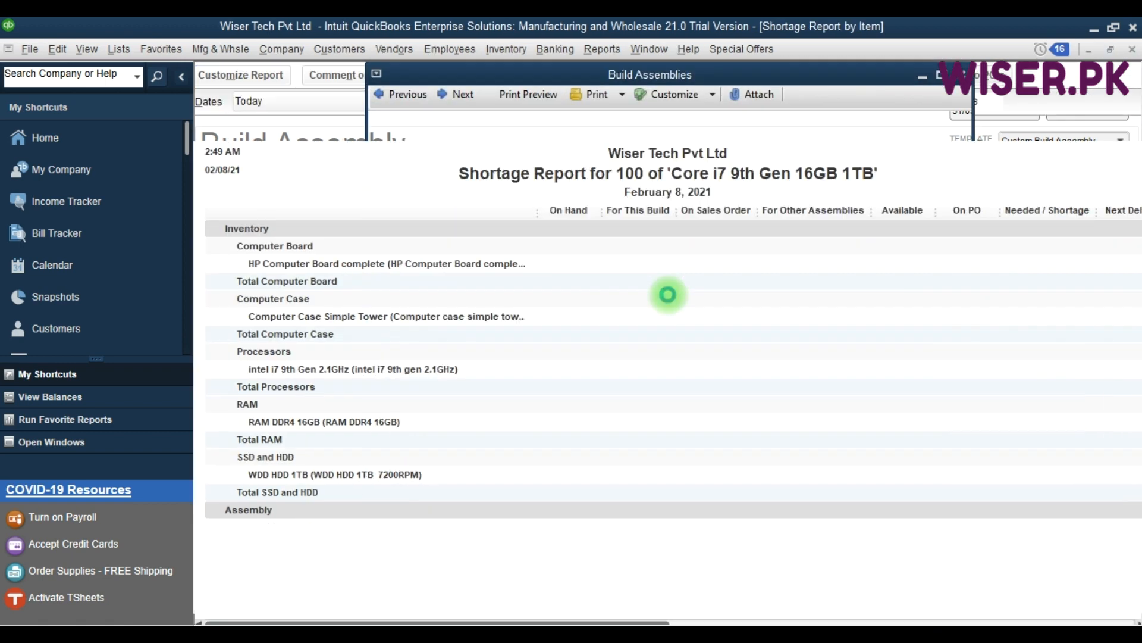
key(Escape)
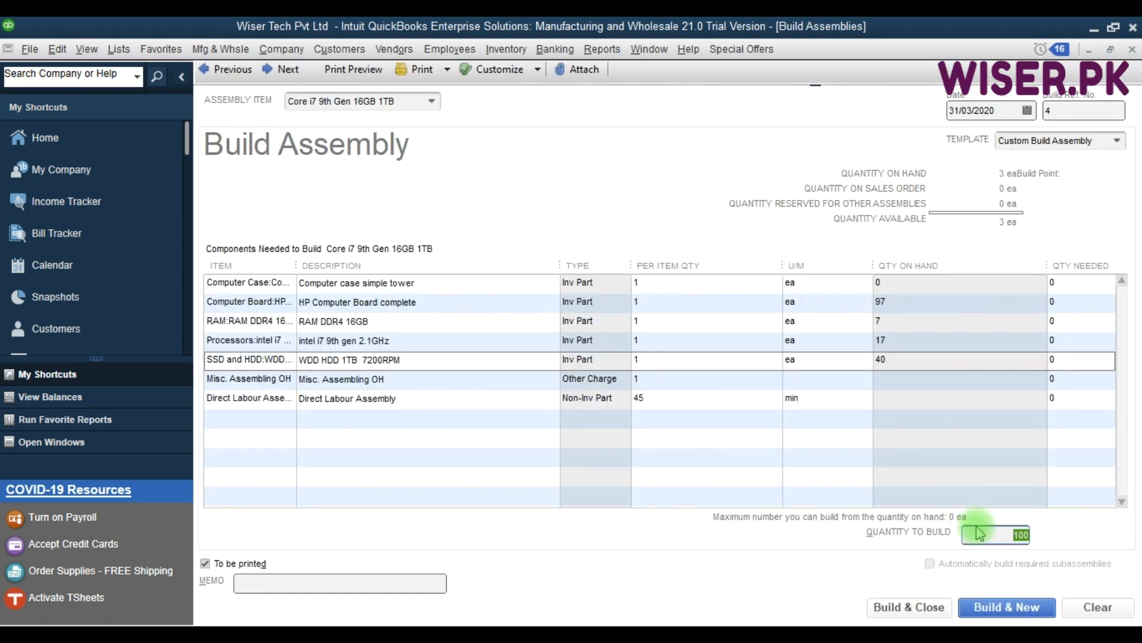
Step: Reopen the shortage report for the 100-unit build, examine its columns from On Hand through Next Deliv, and close it
key(Tab)
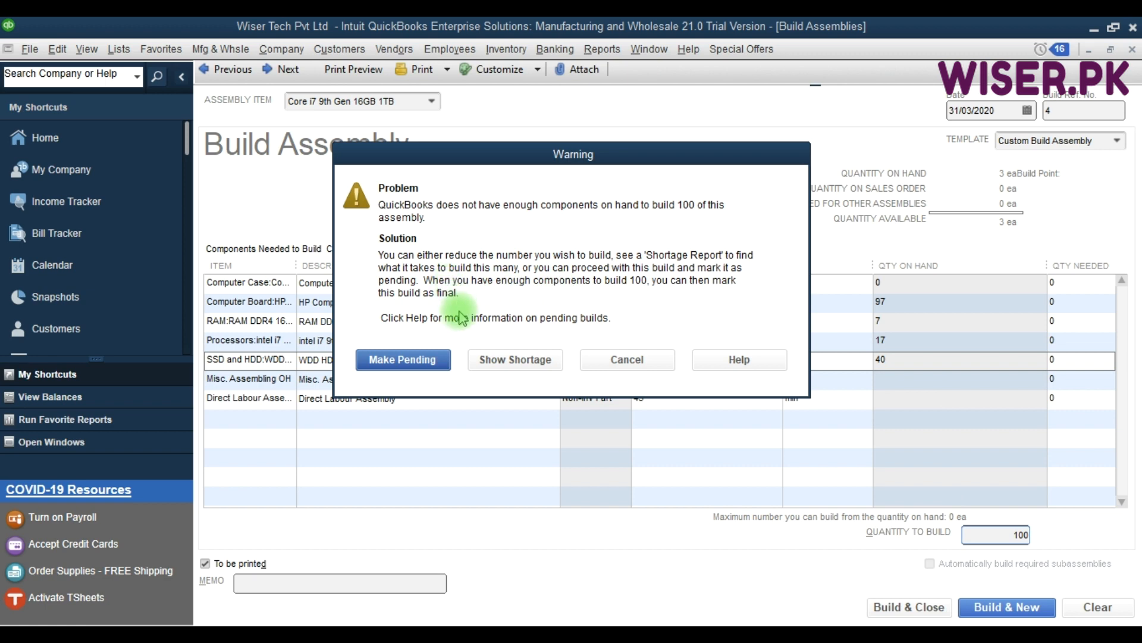
click(508, 361)
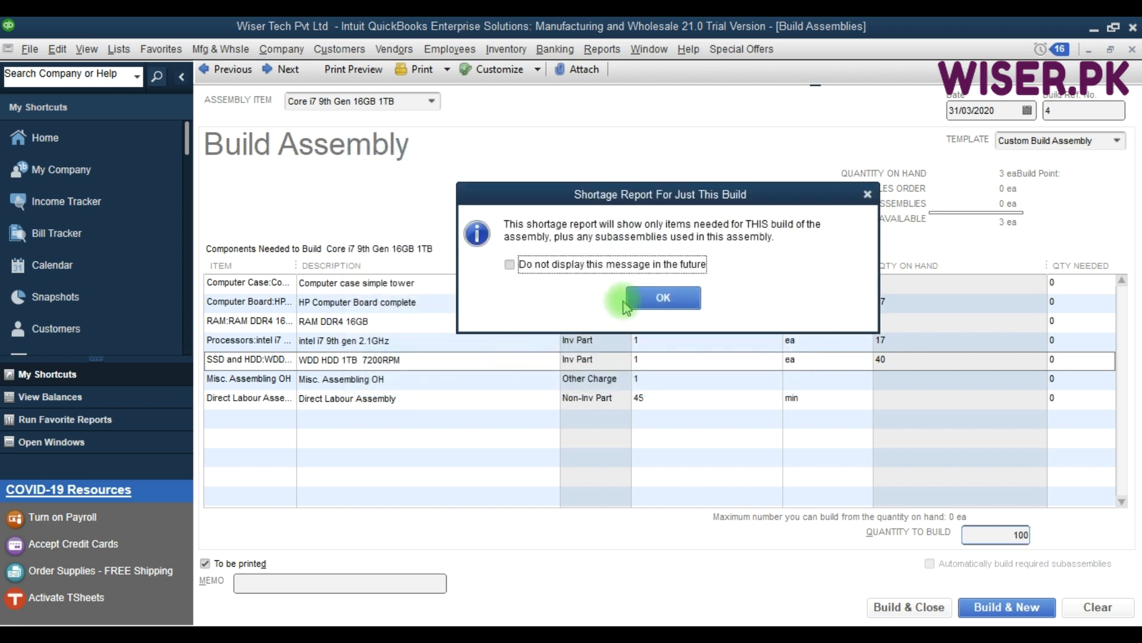
click(659, 301)
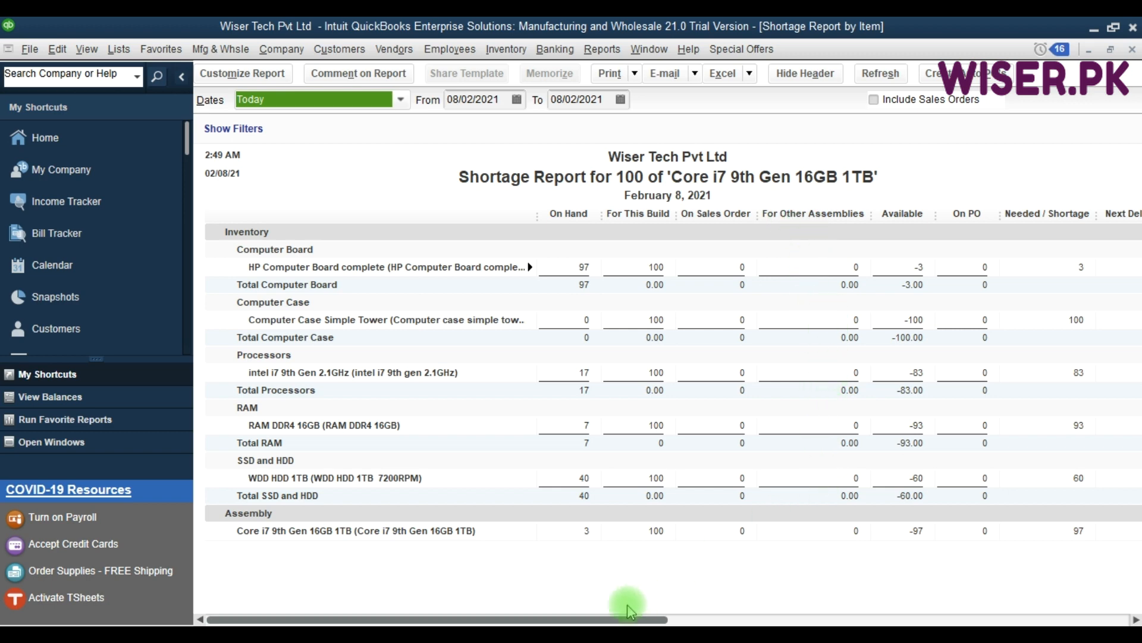
drag(606, 618, 1065, 618)
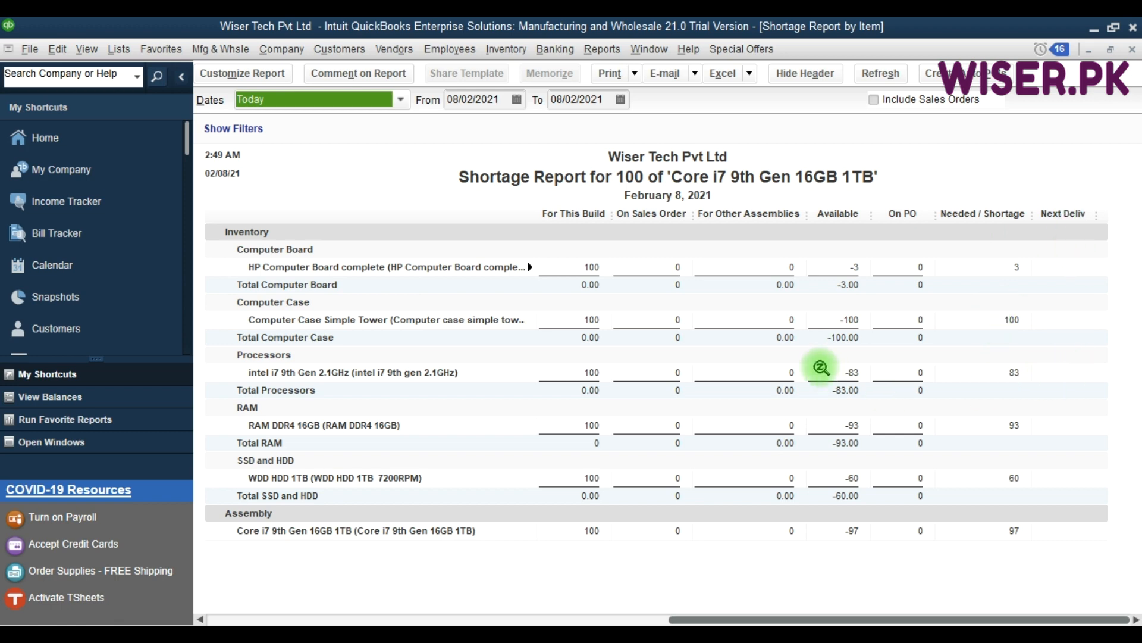
key(Escape)
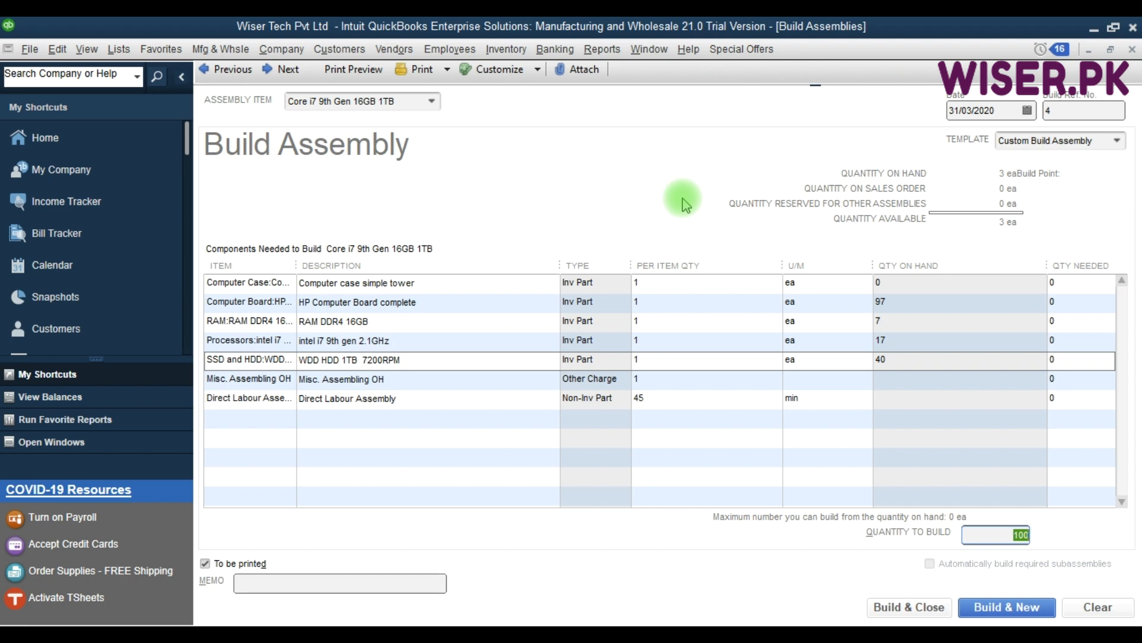
key(F9)
click(811, 284)
key(Escape)
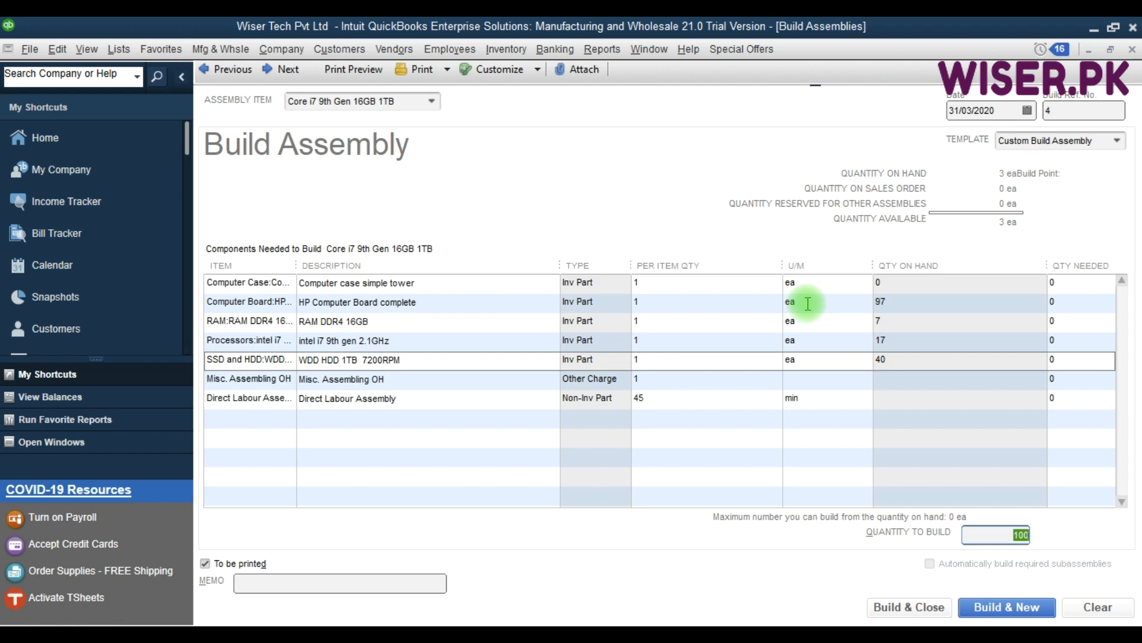
key(F9)
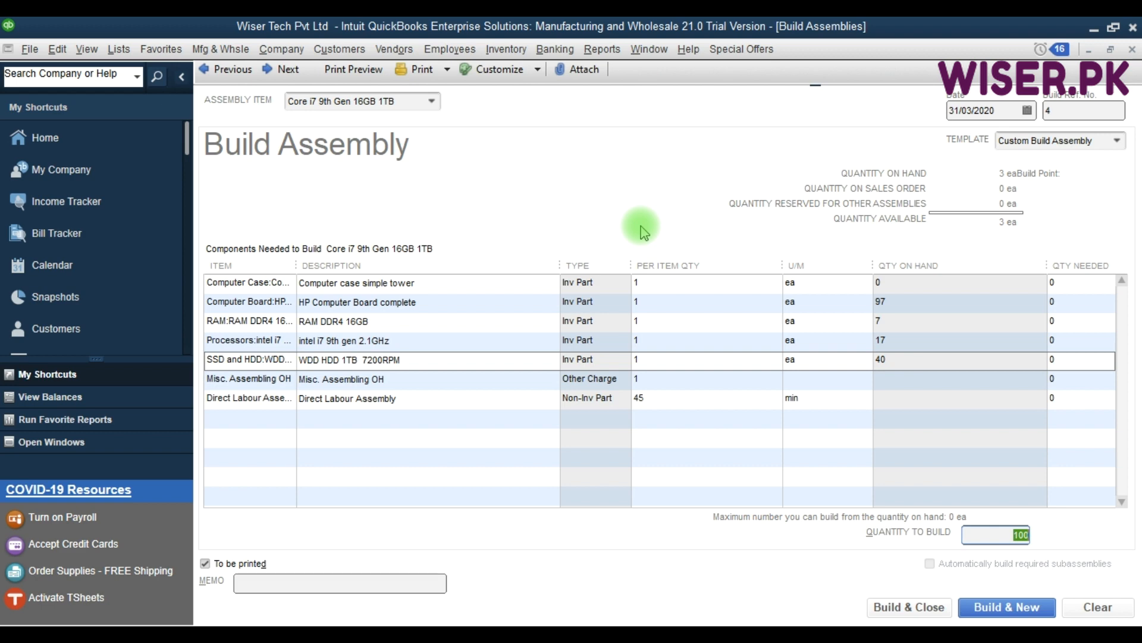
key(F9)
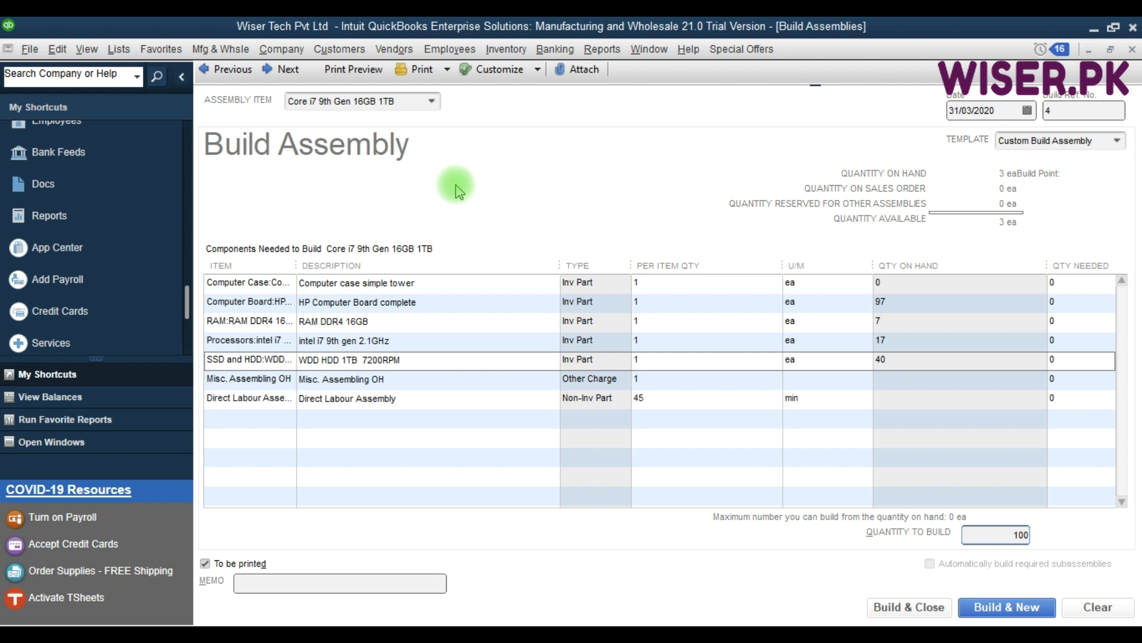
key(F9)
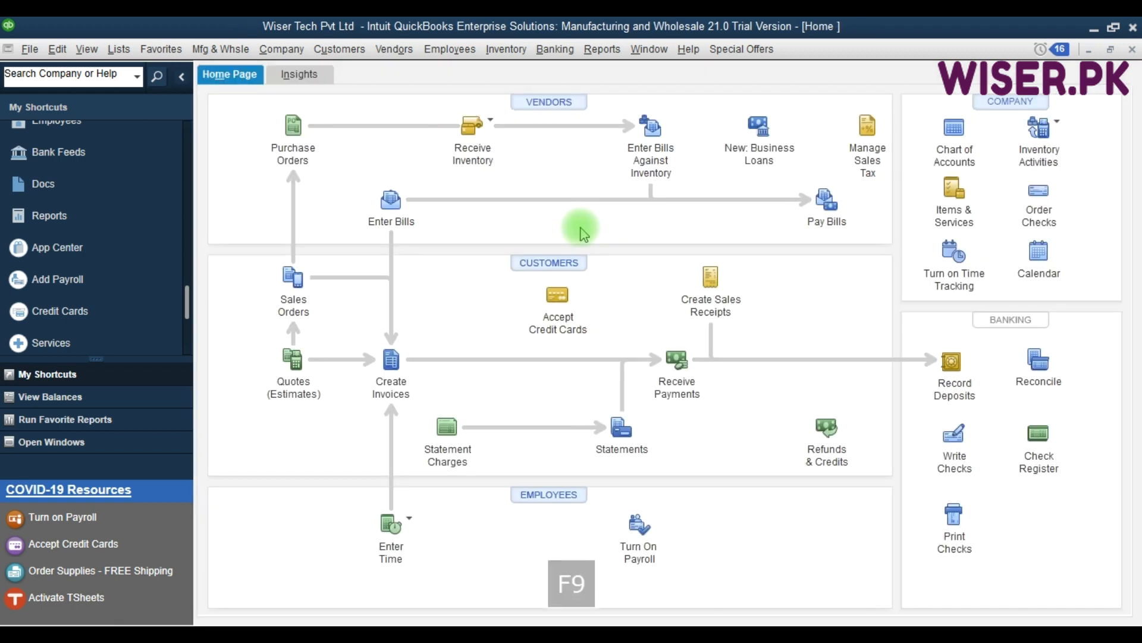